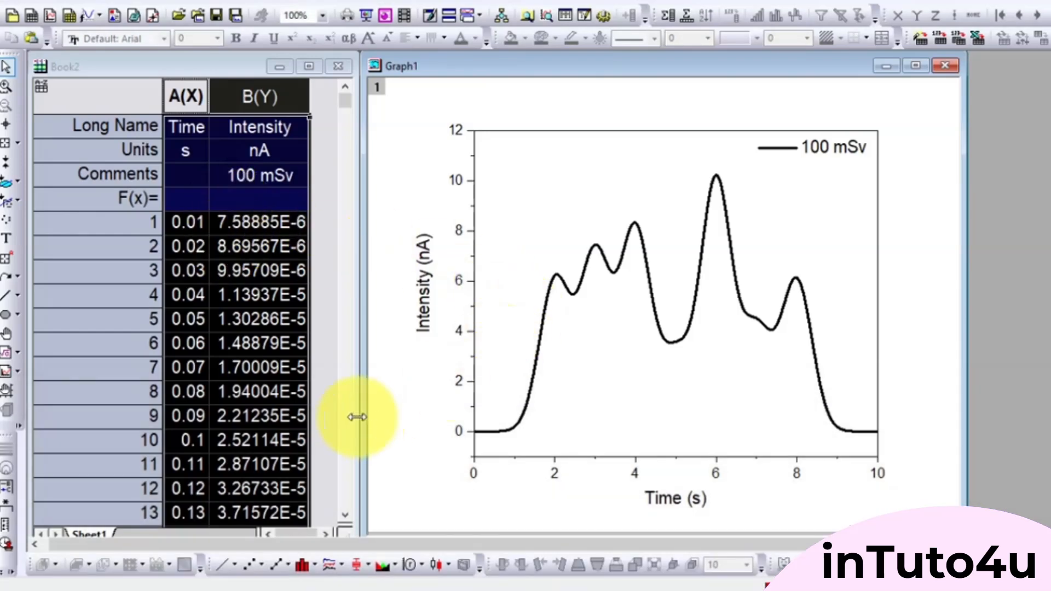
left_click(247, 313)
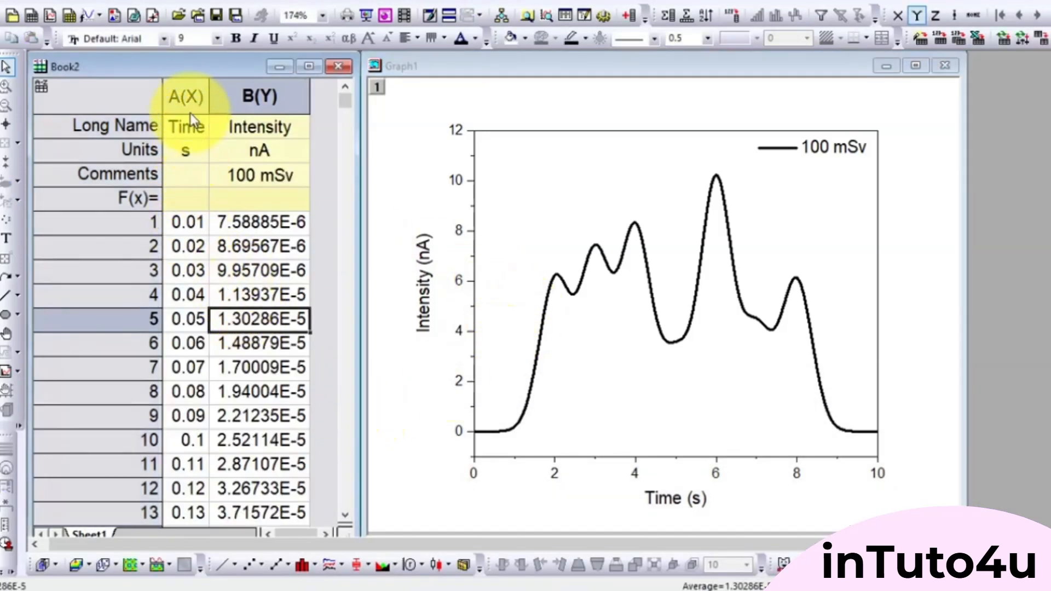
left_click_drag(192, 98, 246, 97)
left_click(236, 273)
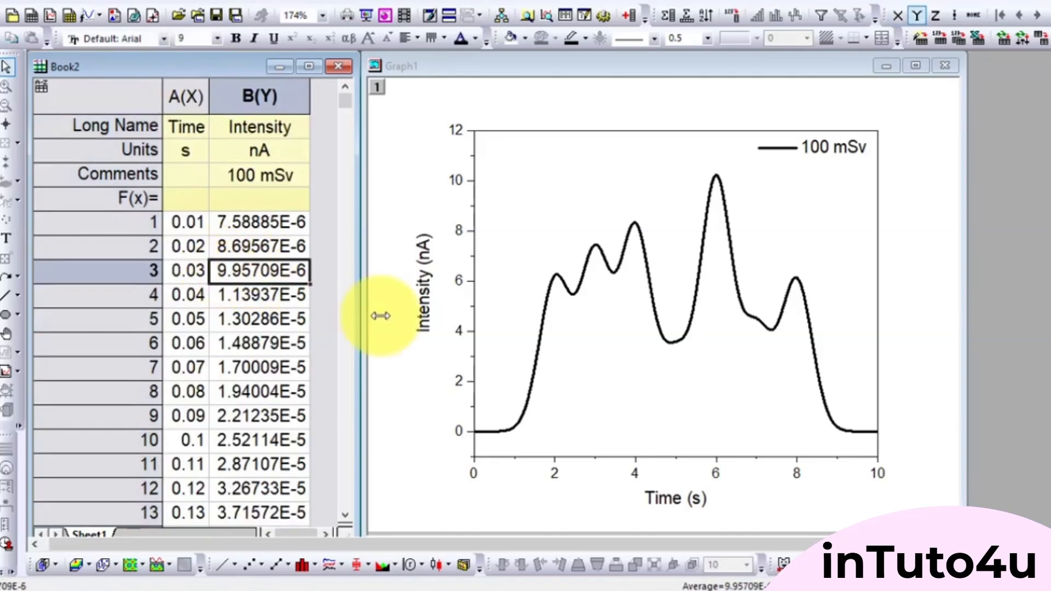
left_click(900, 405)
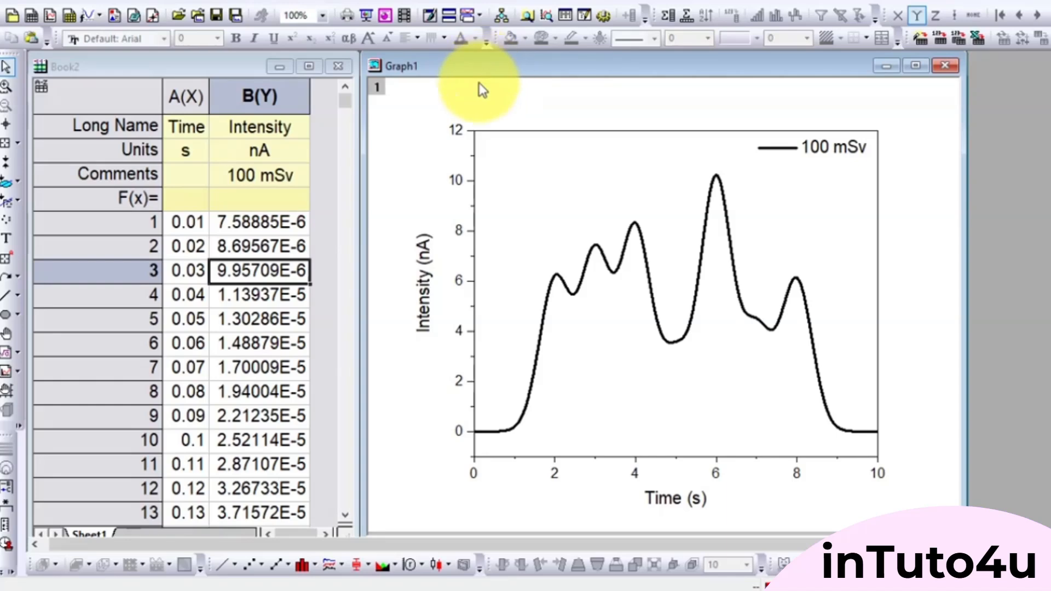
- Open the Peak Analyzer dialog for the 100 mSv curve and enlarge its preview window beside the dialog
left_click(590, 265)
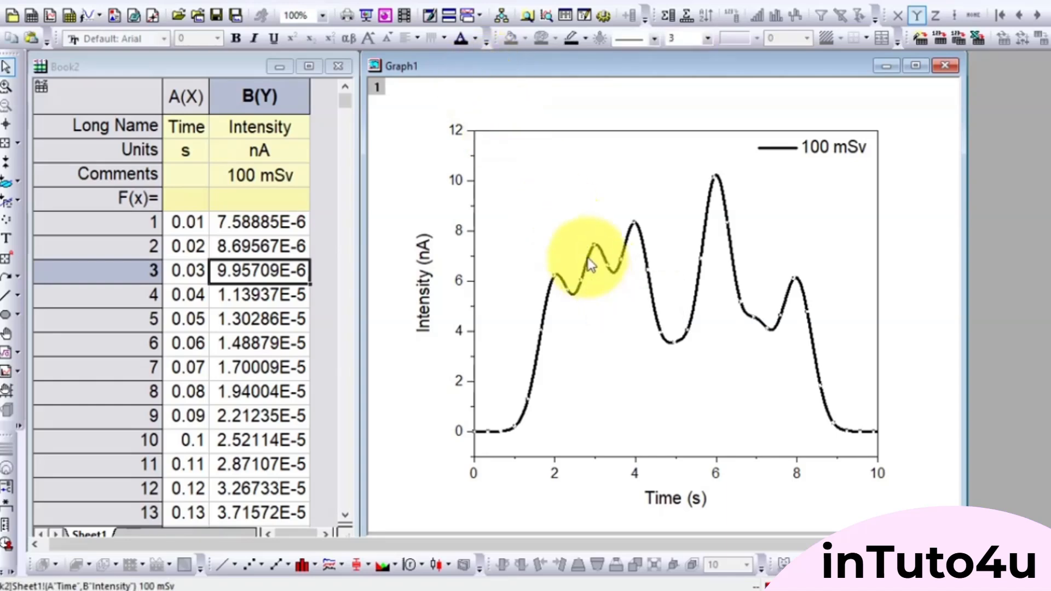
left_click(186, 4)
mouse_move(216, 8)
mouse_move(210, 111)
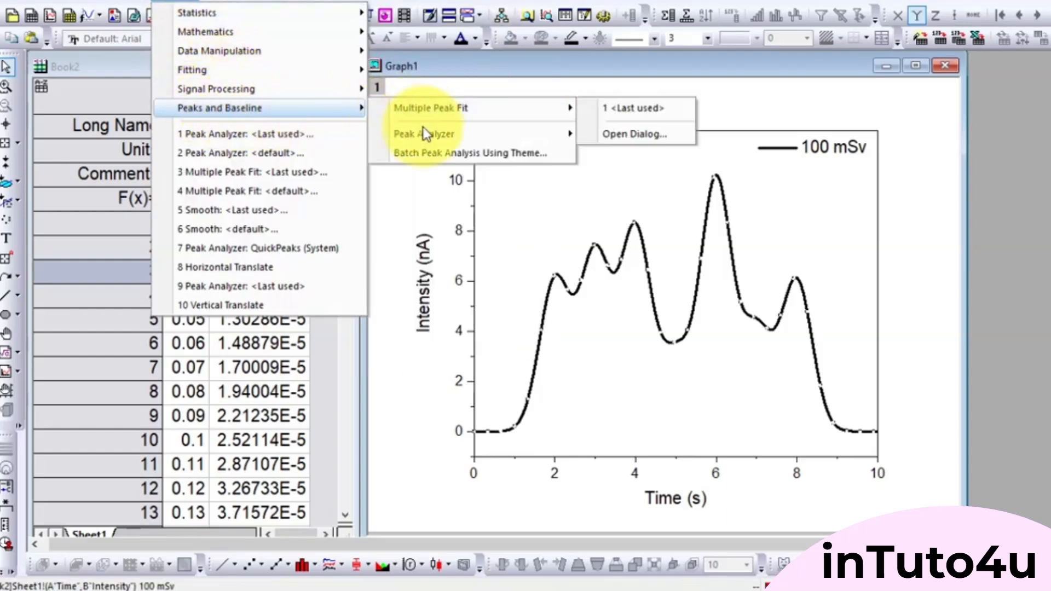
mouse_move(424, 136)
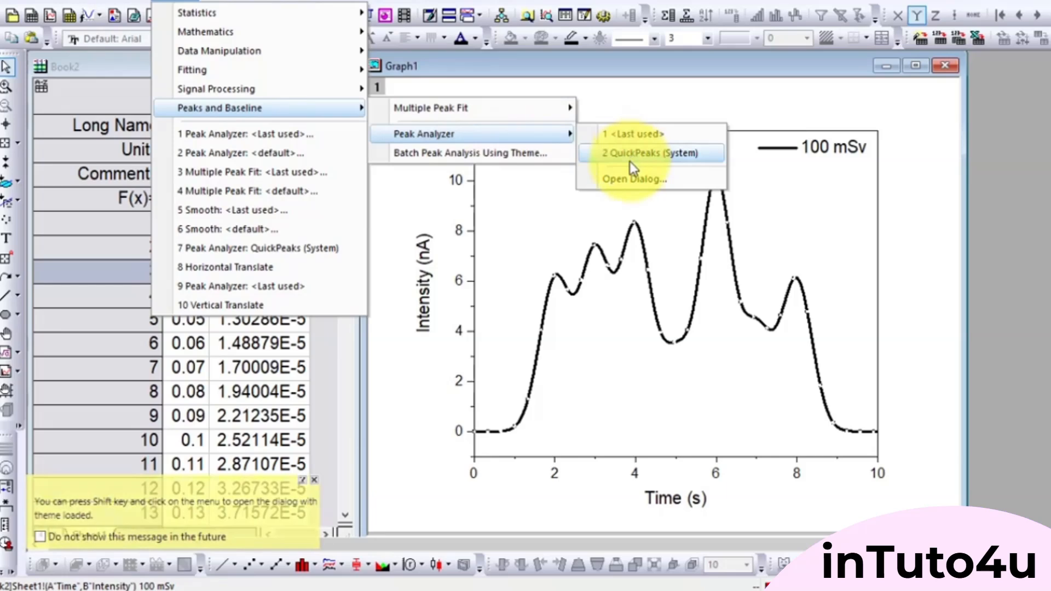
left_click(624, 180)
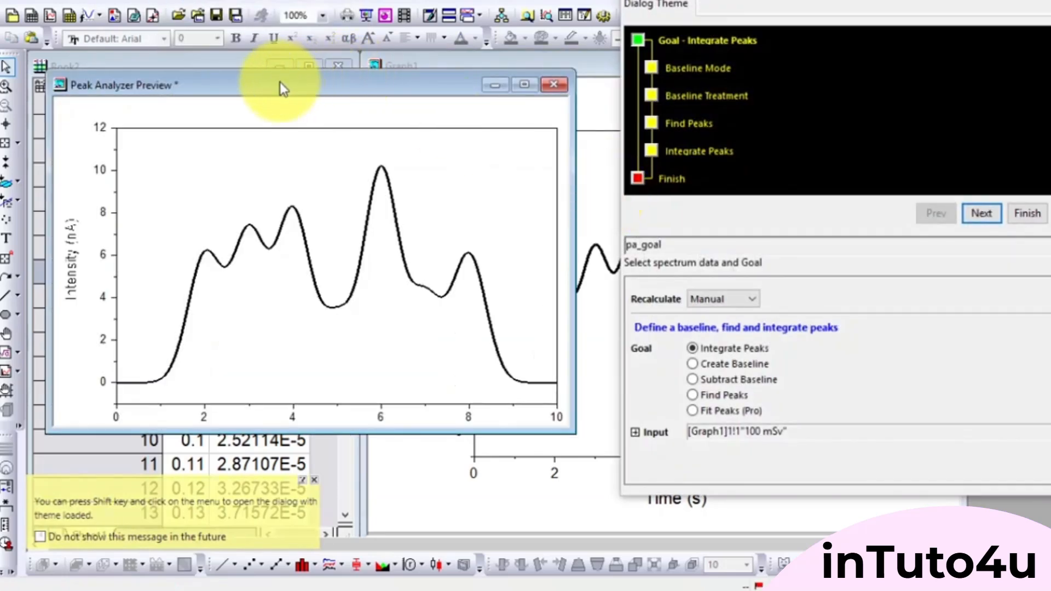
left_click_drag(280, 81, 263, 67)
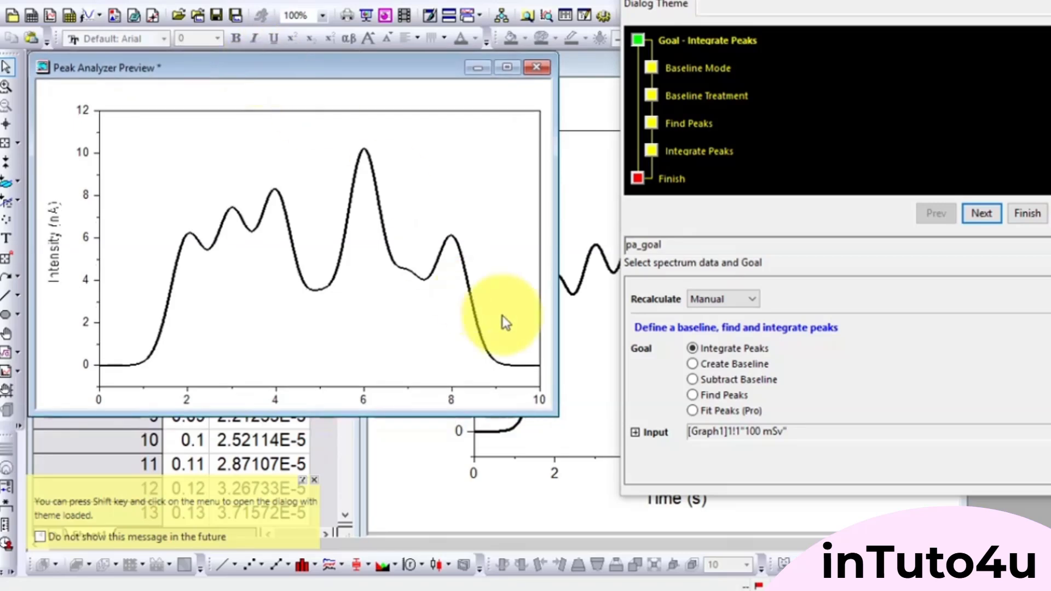
left_click_drag(556, 415, 615, 535)
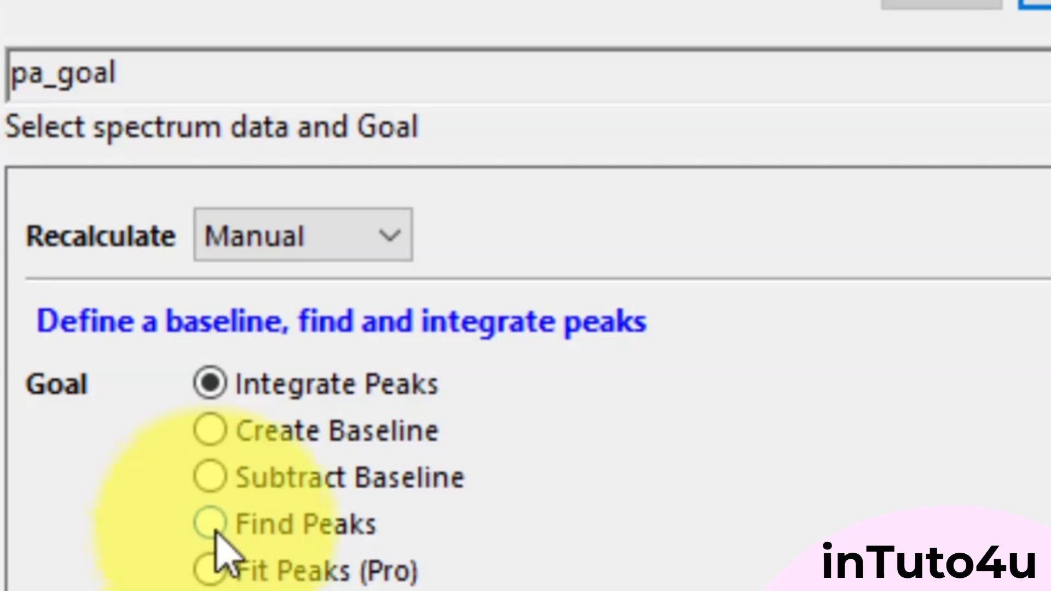
- Run a Find Peaks analysis on the curve with a constant minimum baseline, no baseline subtraction and automatic peak finding
left_click(214, 533)
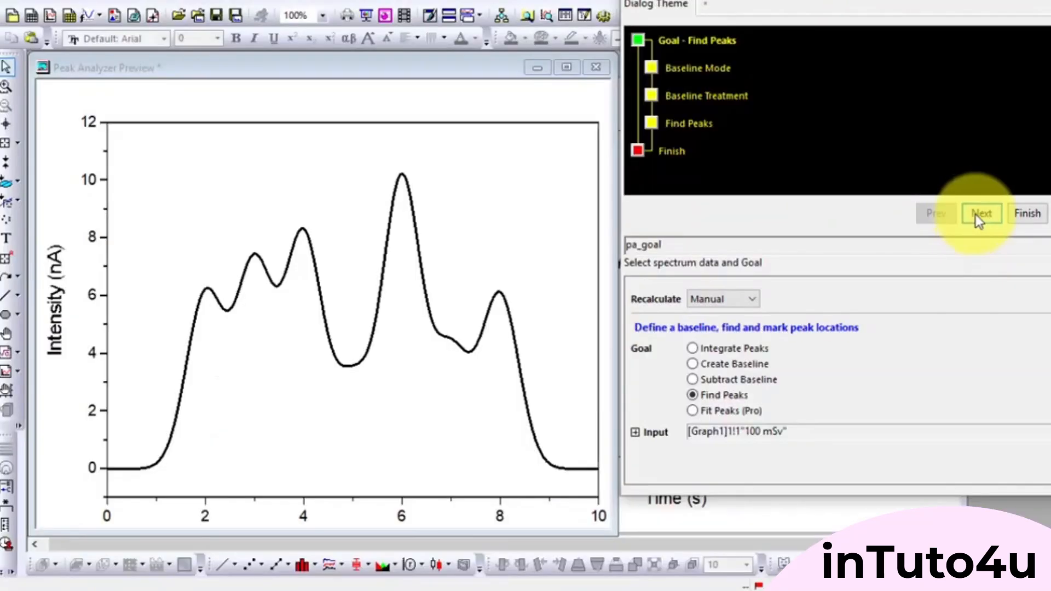
left_click(976, 215)
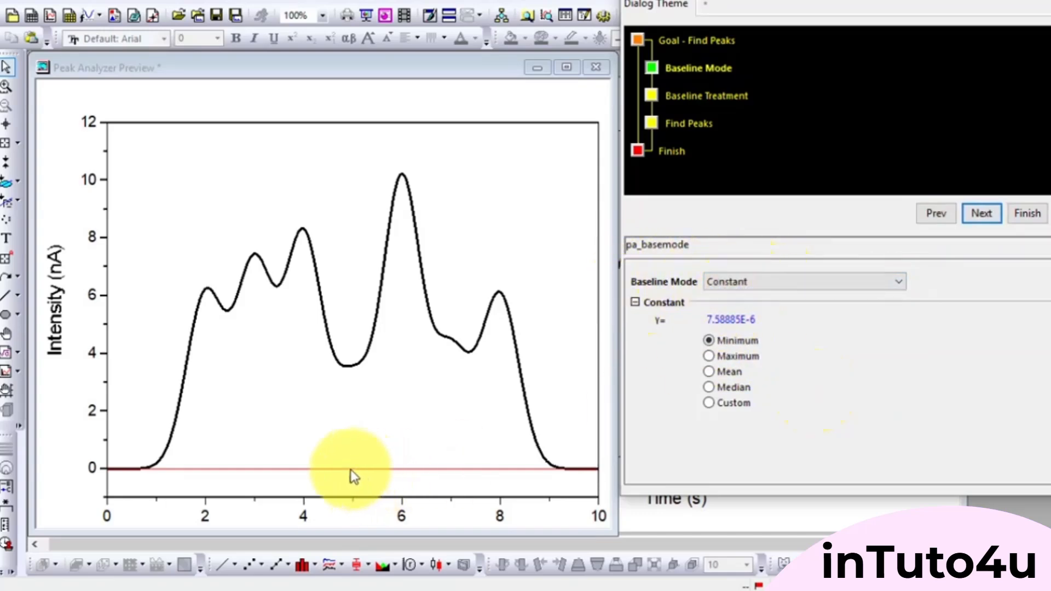
left_click(979, 216)
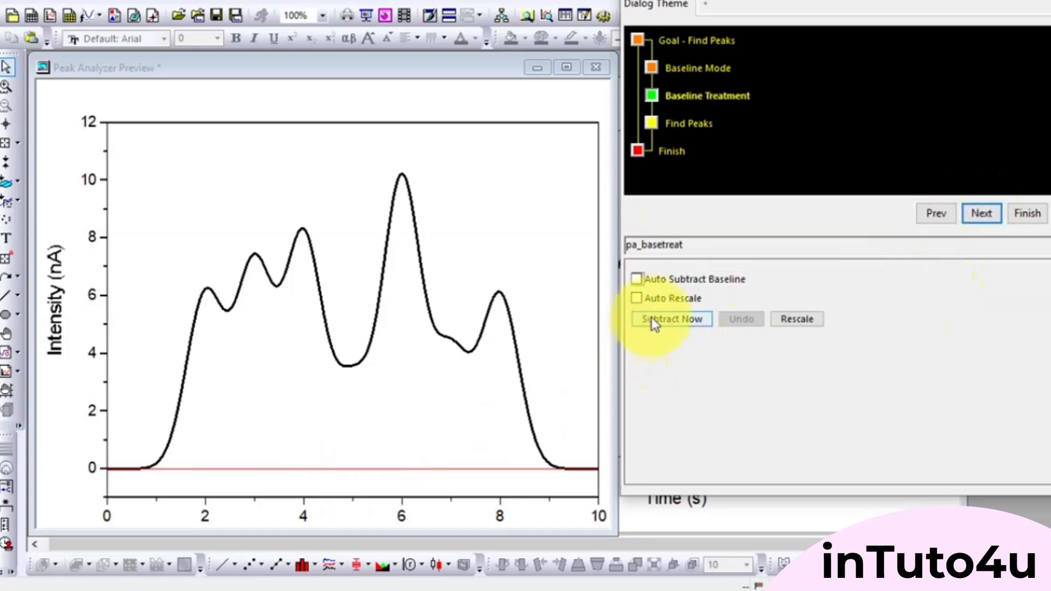
left_click(991, 215)
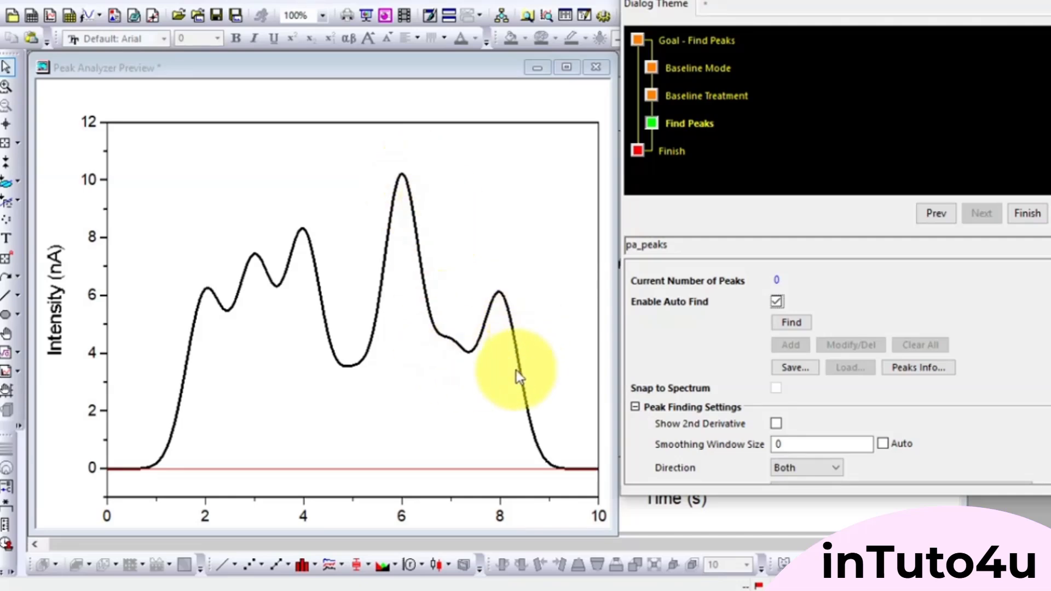
left_click(787, 324)
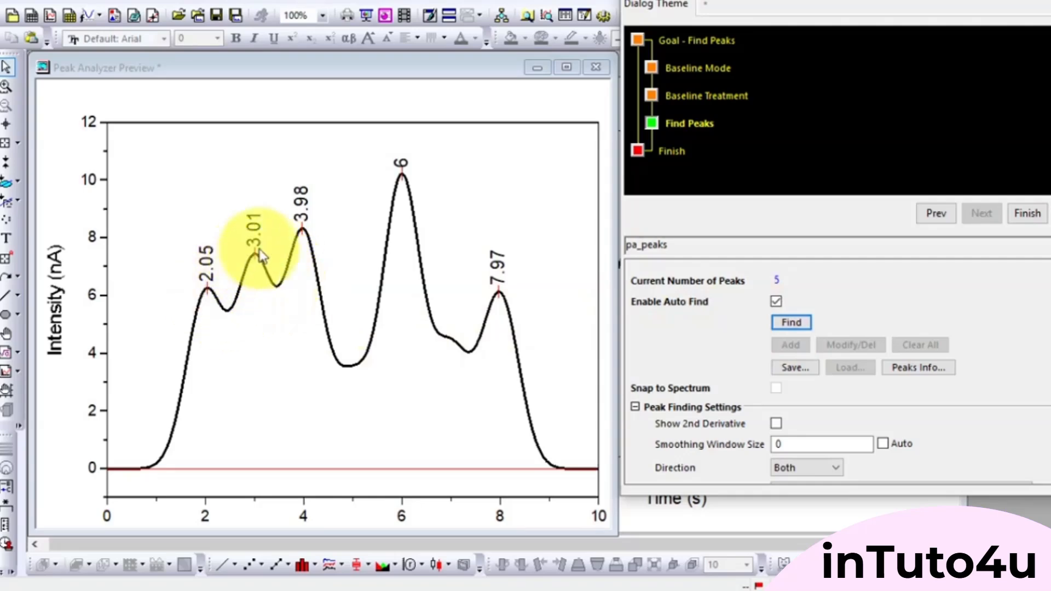
left_click(1021, 215)
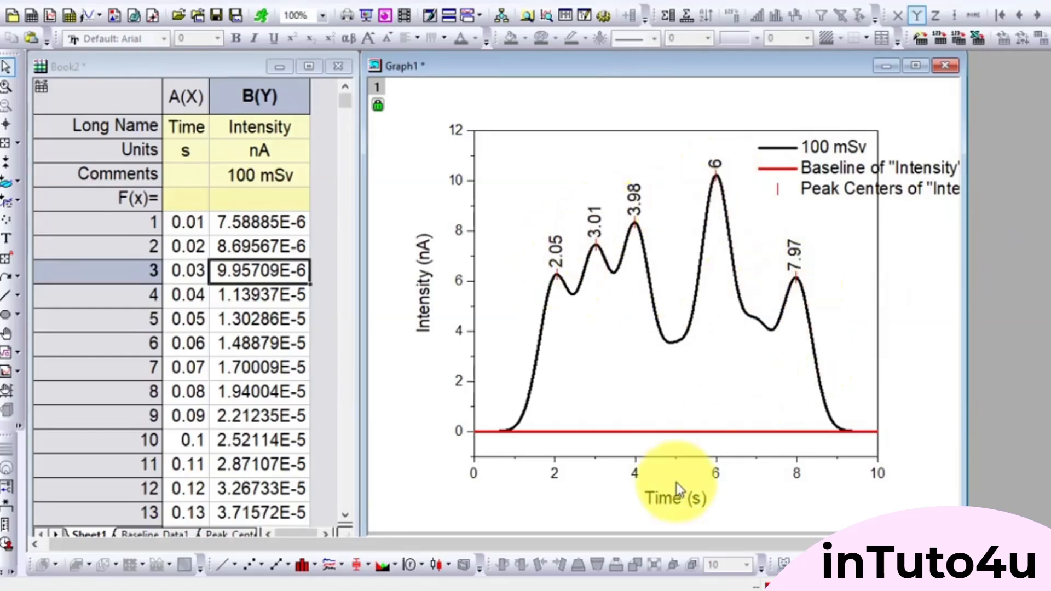
- Enlarge the workbook and examine the X and Y values of the detected peaks in the Peak_Centers1 sheet
left_click_drag(359, 270, 662, 263)
left_click(611, 66)
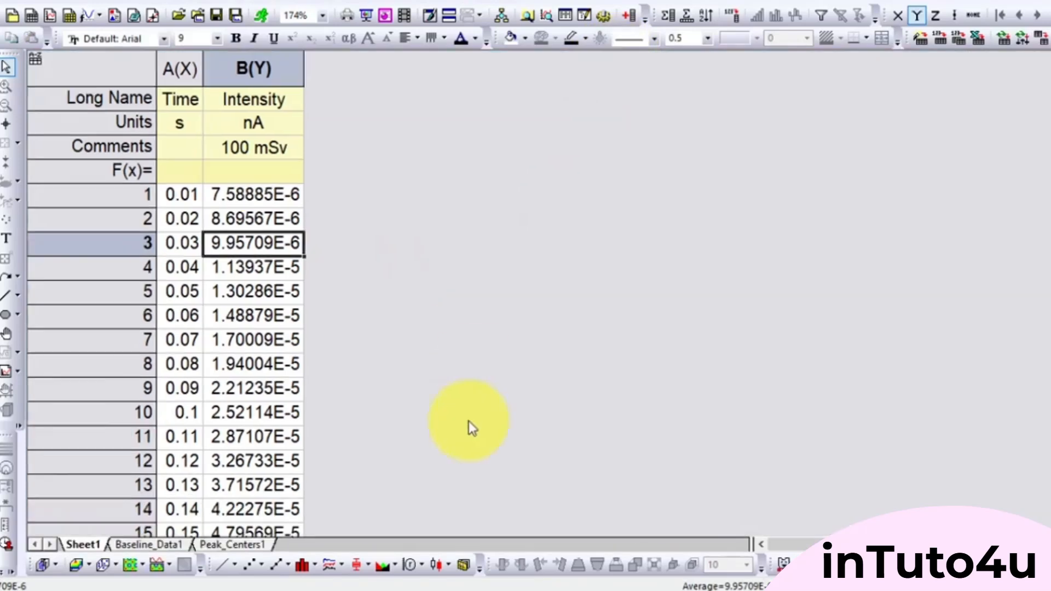
left_click(150, 544)
left_click(228, 545)
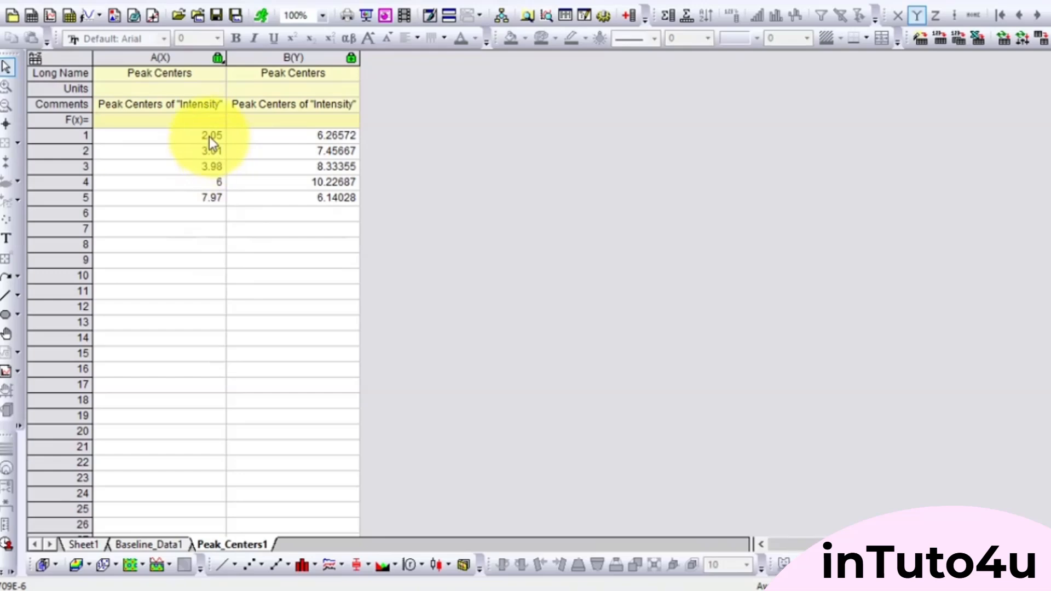
left_click_drag(209, 137, 209, 196)
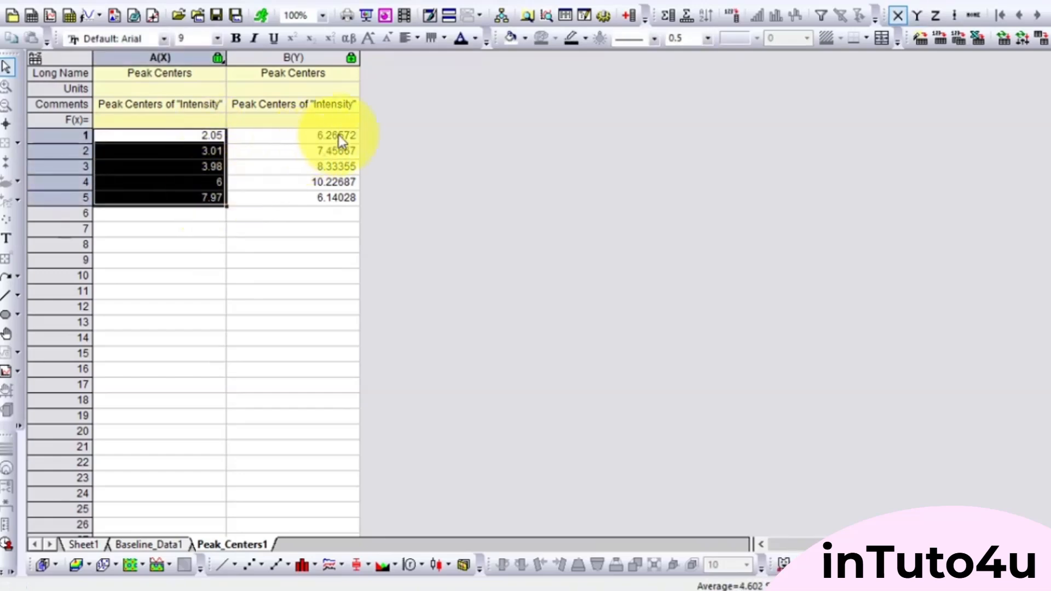
left_click_drag(338, 135, 331, 194)
left_click(408, 210)
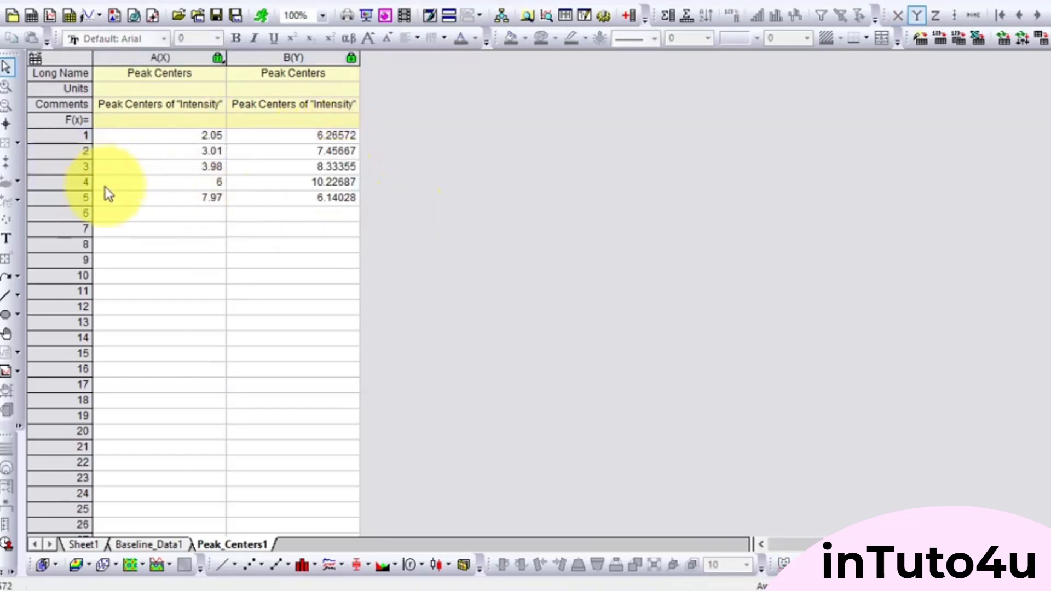
scroll(176, 232, "up", 5)
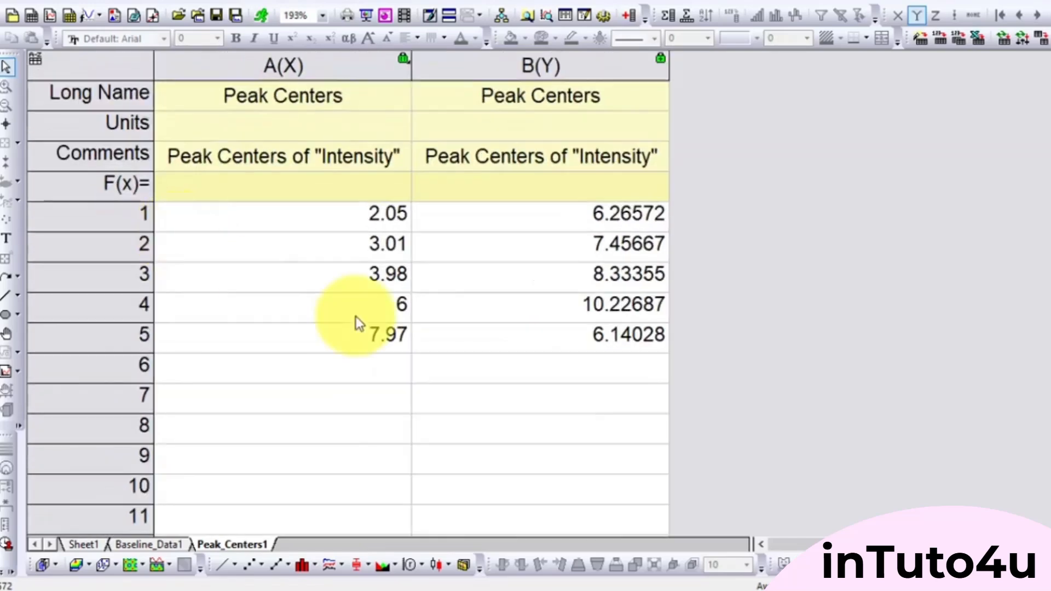
left_click_drag(344, 222, 554, 340)
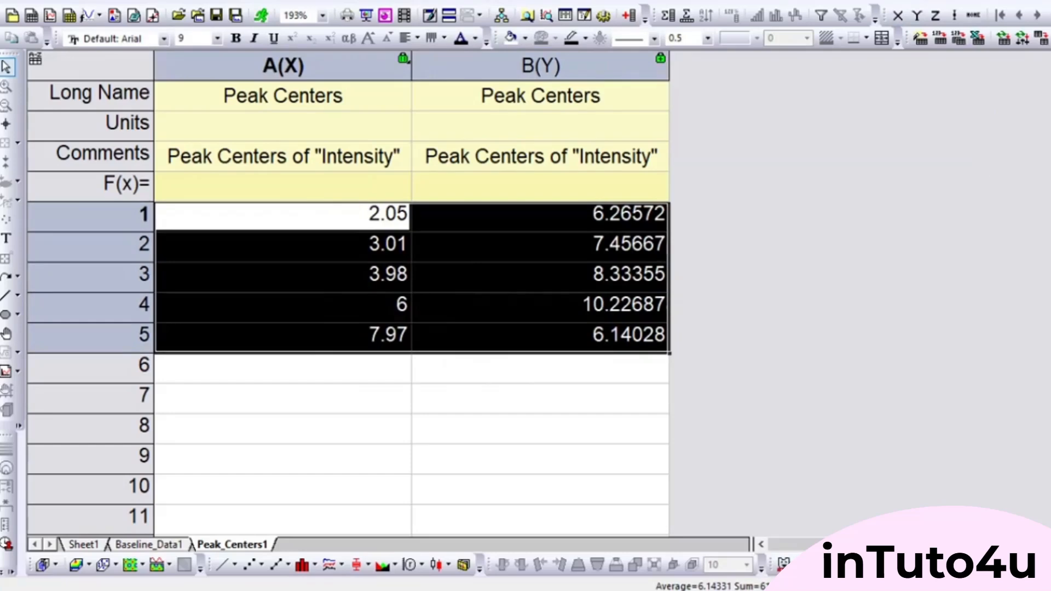
- Return to the graph, maximize its window and delete the legend
left_click(1023, 1)
left_click(925, 350)
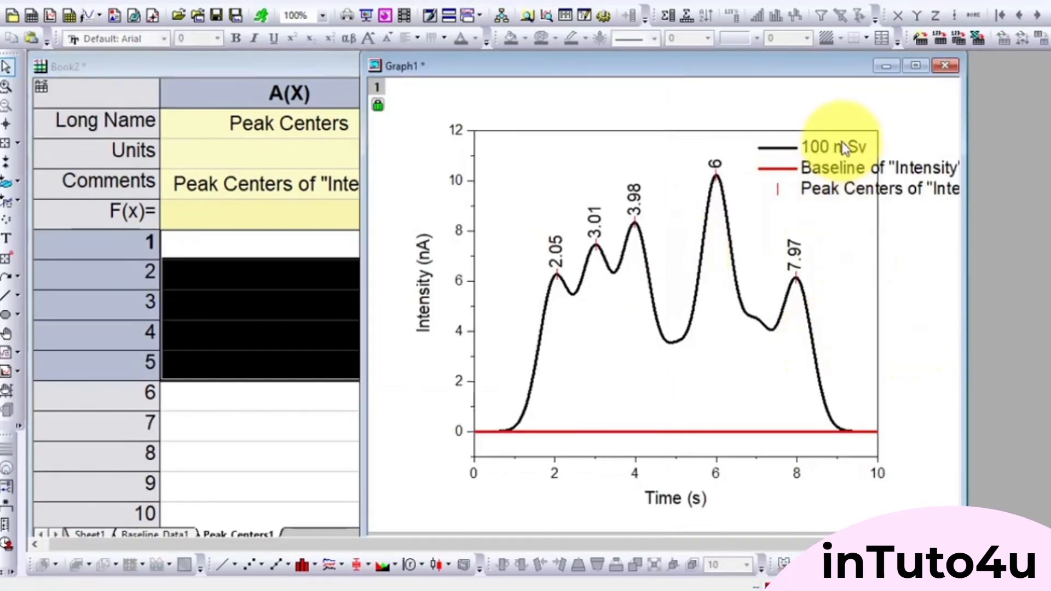
left_click(916, 66)
left_click(661, 188)
key("Delete")
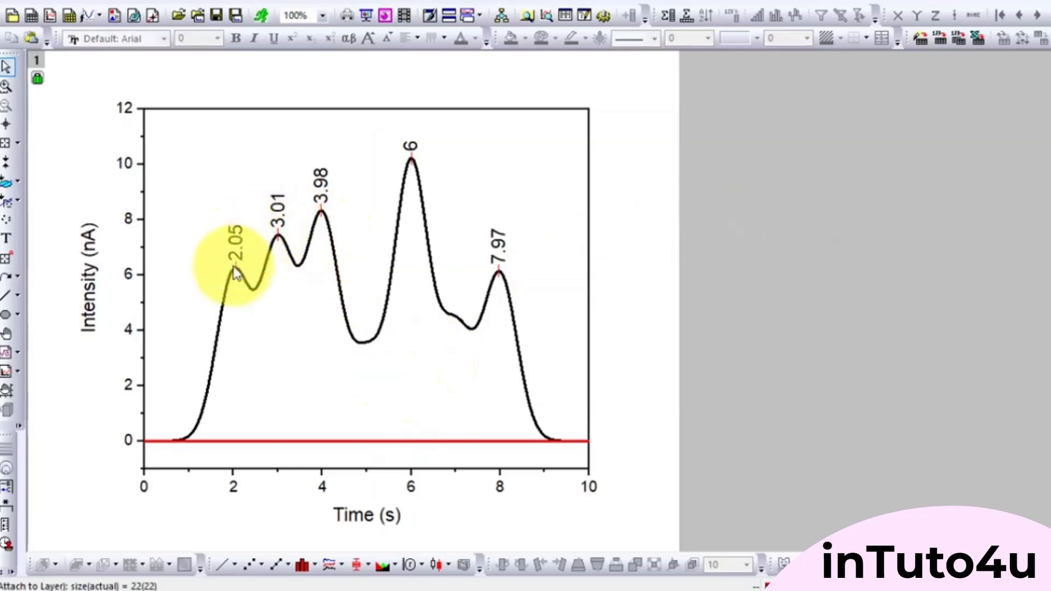
- Move all the peak labels together slightly upward, away from the curve
left_click(237, 246)
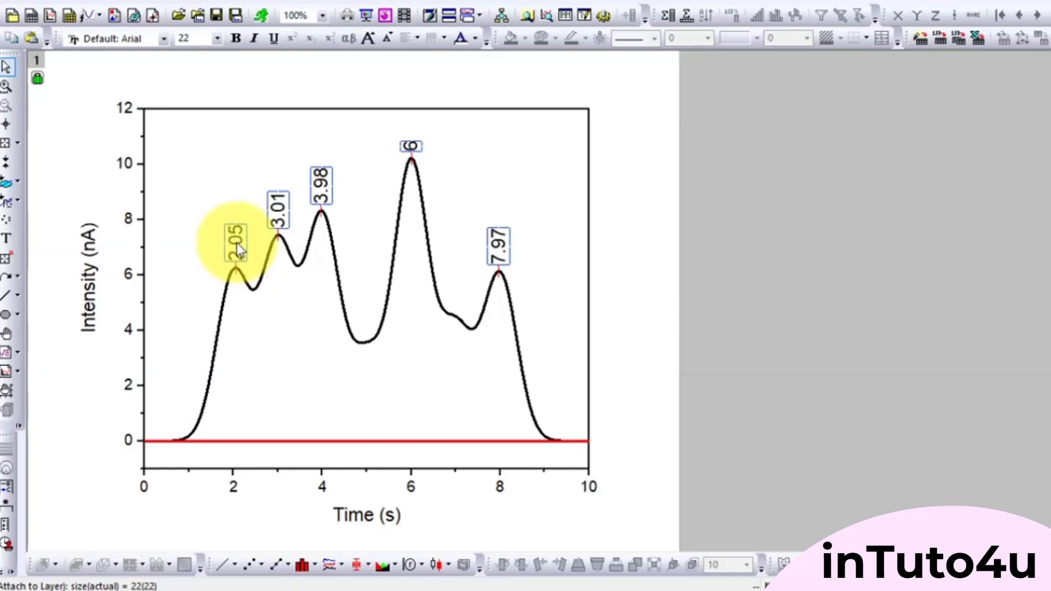
key("Up")
key("Up")
key("Up")
key("Up")
key("Up")
key("Up")
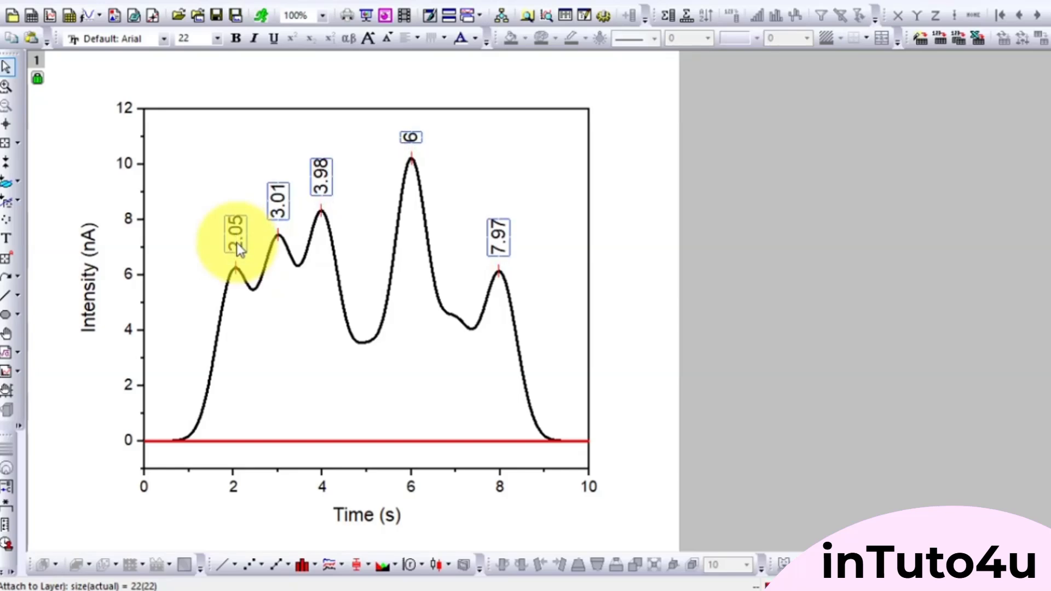
left_click(259, 321)
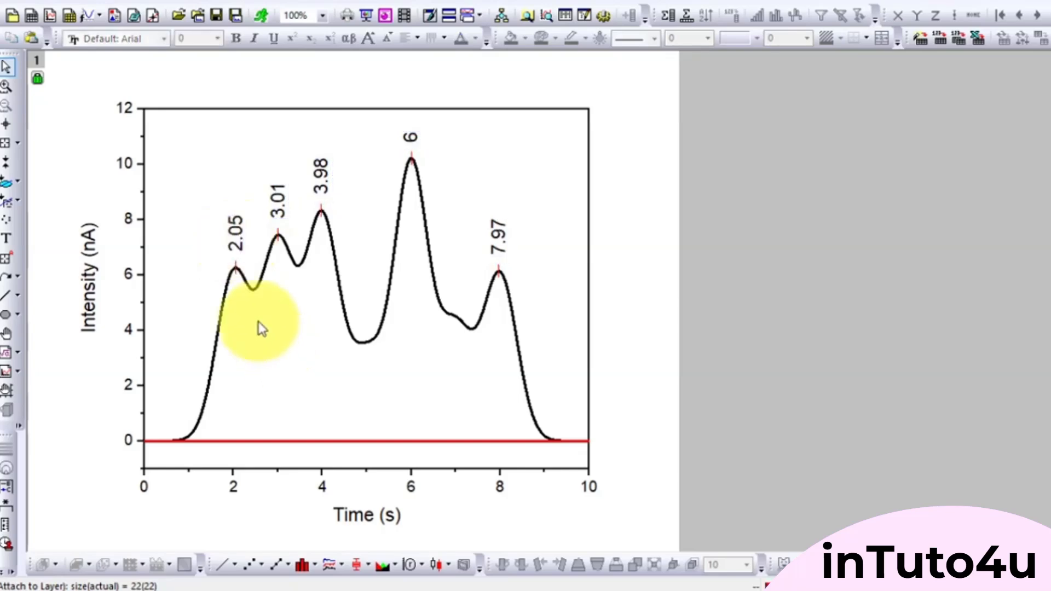
- Adjust the vertical position of only the 2.05 label so it sits slightly higher above its peak
left_click(234, 232)
left_click(235, 232)
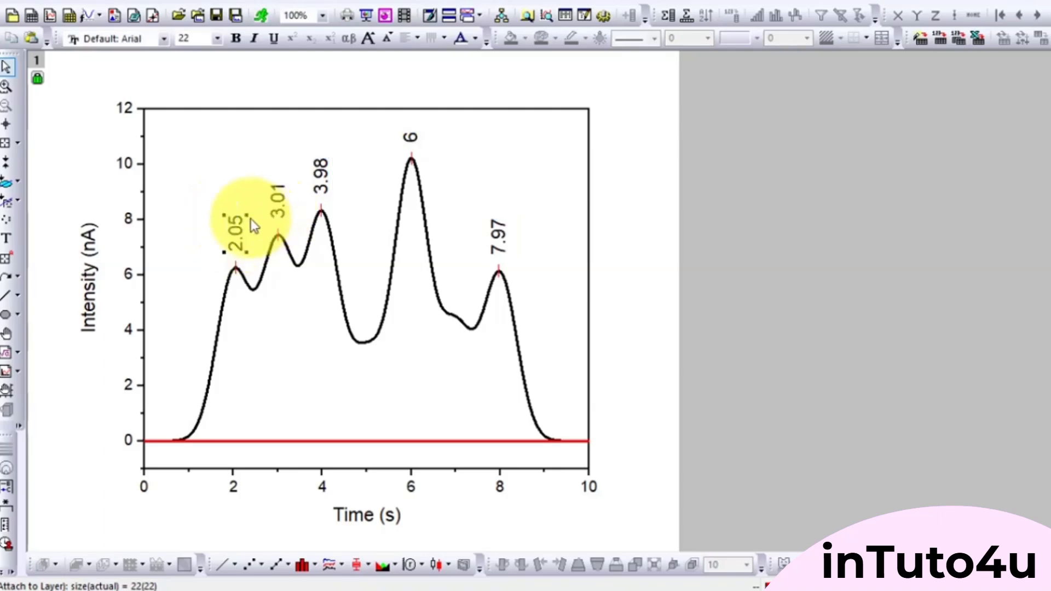
mouse_move(234, 235)
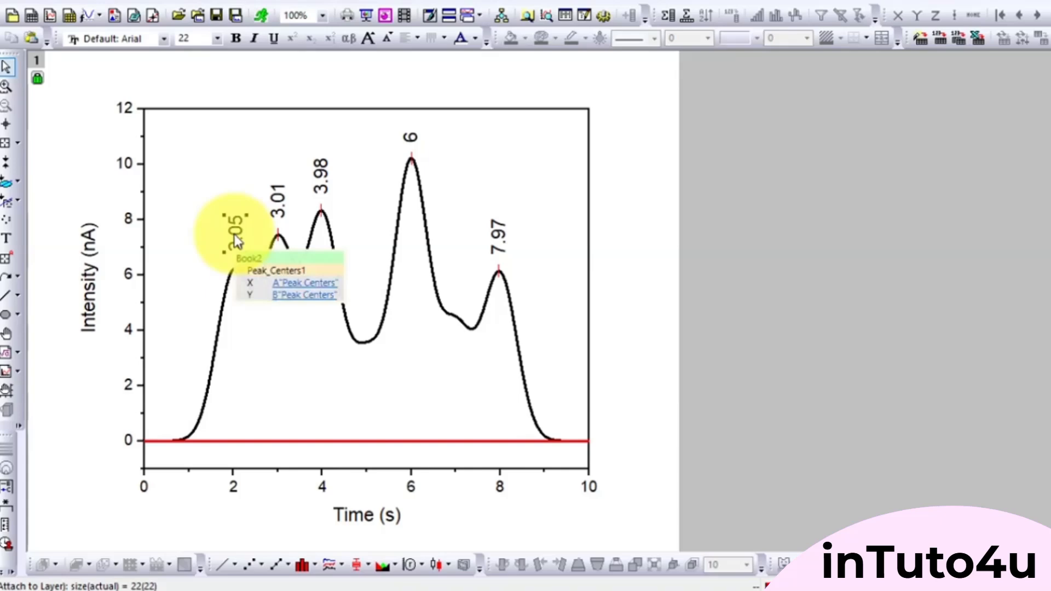
key("Up")
key("Down")
key("Down")
key("Down")
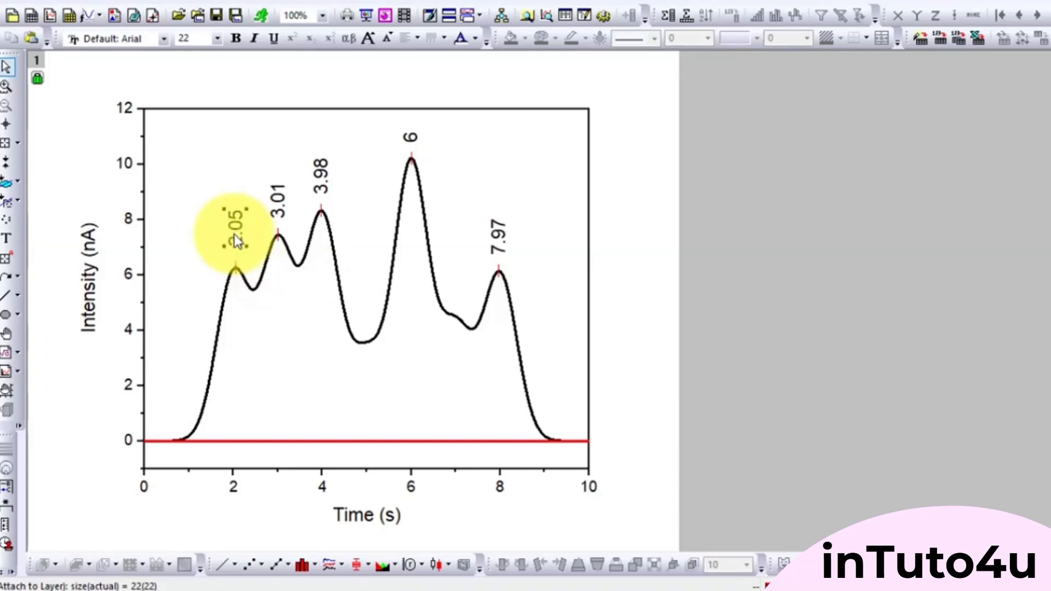
left_click(296, 305)
left_click(321, 180)
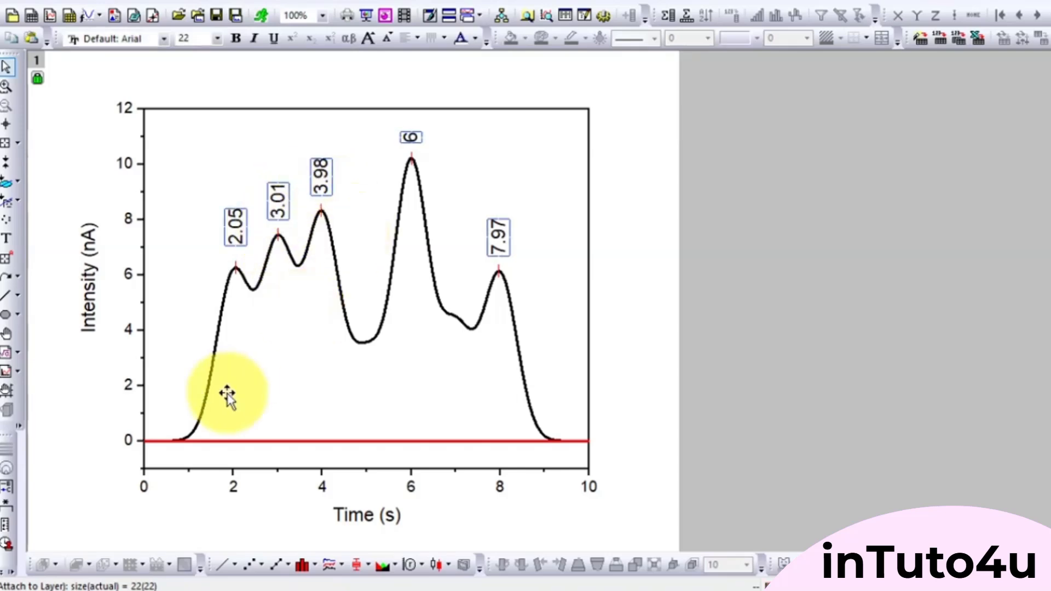
left_click(266, 352)
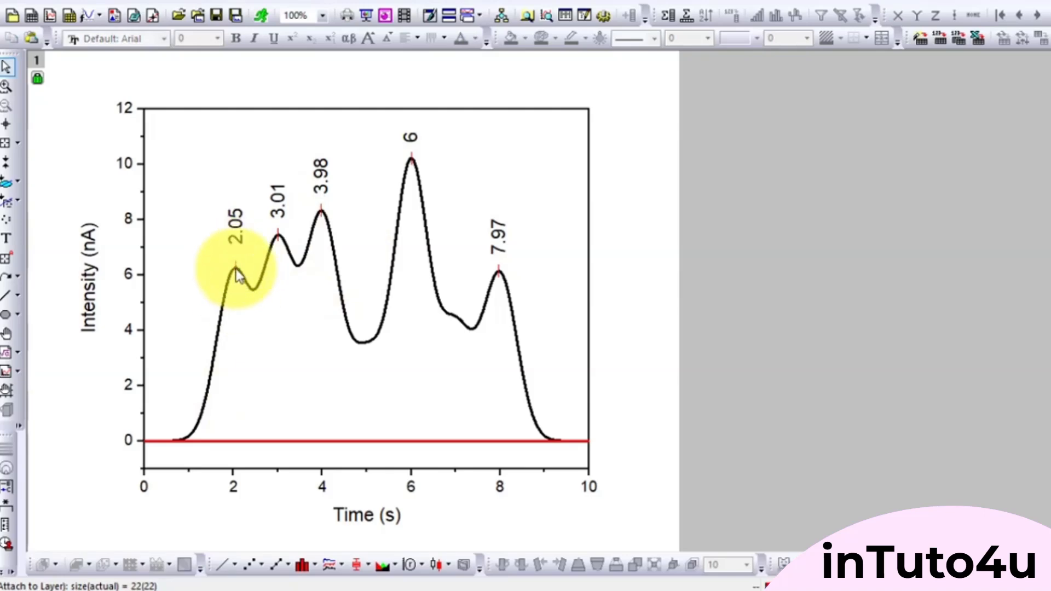
- Open the plot details of the peak centers and set their symbol size to 30
left_click(329, 180)
double_click(321, 173)
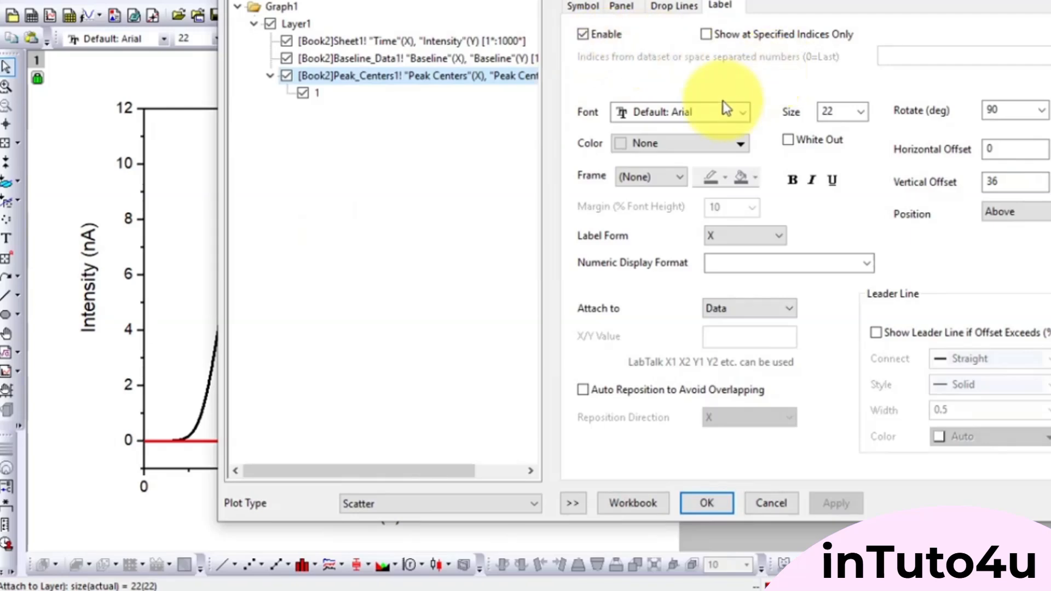
left_click(582, 7)
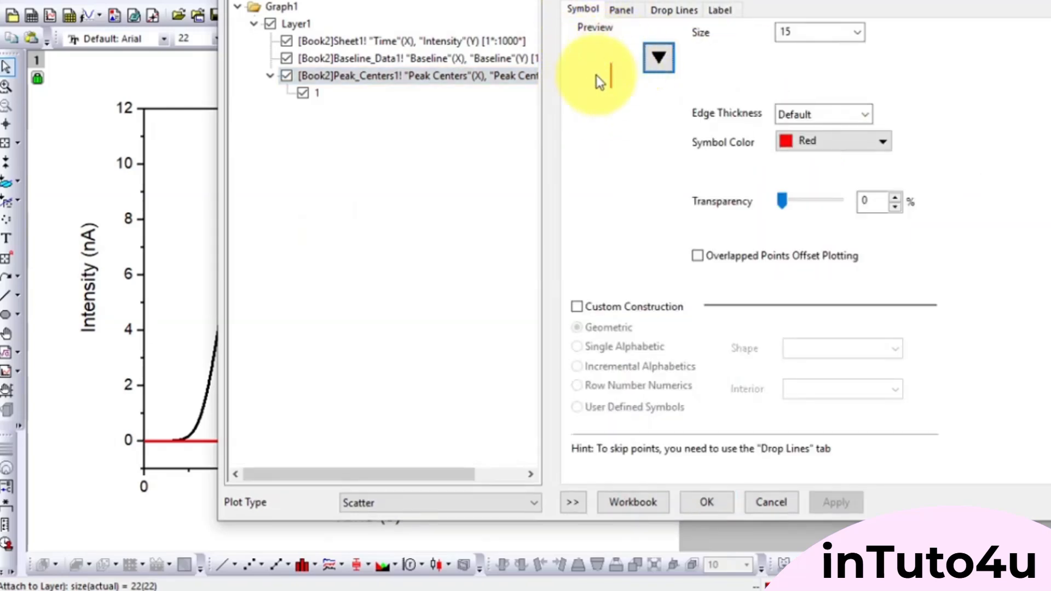
left_click_drag(431, 0, 519, 0)
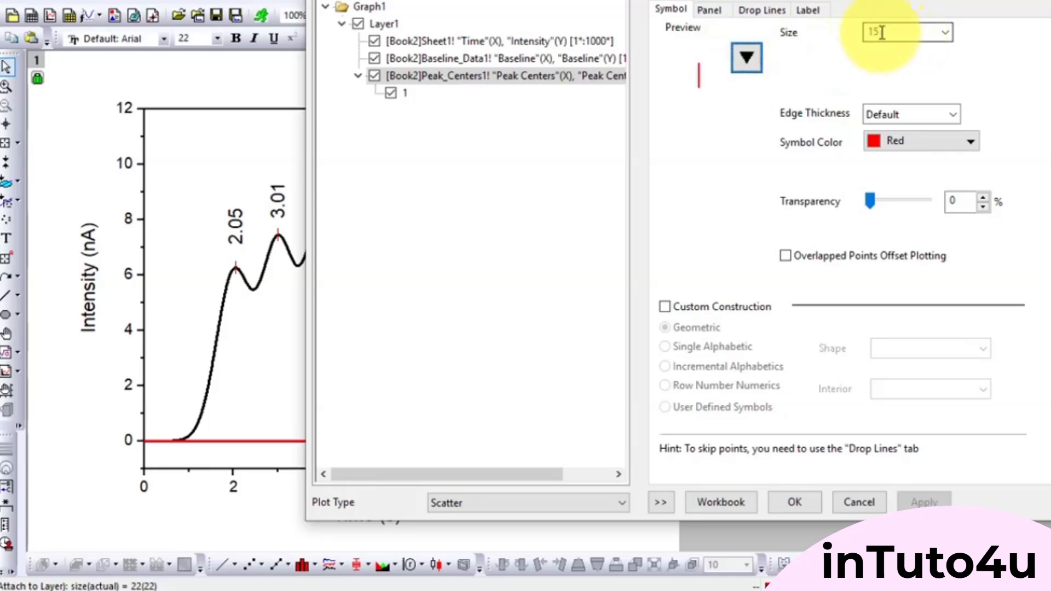
left_click(944, 32)
left_click(910, 167)
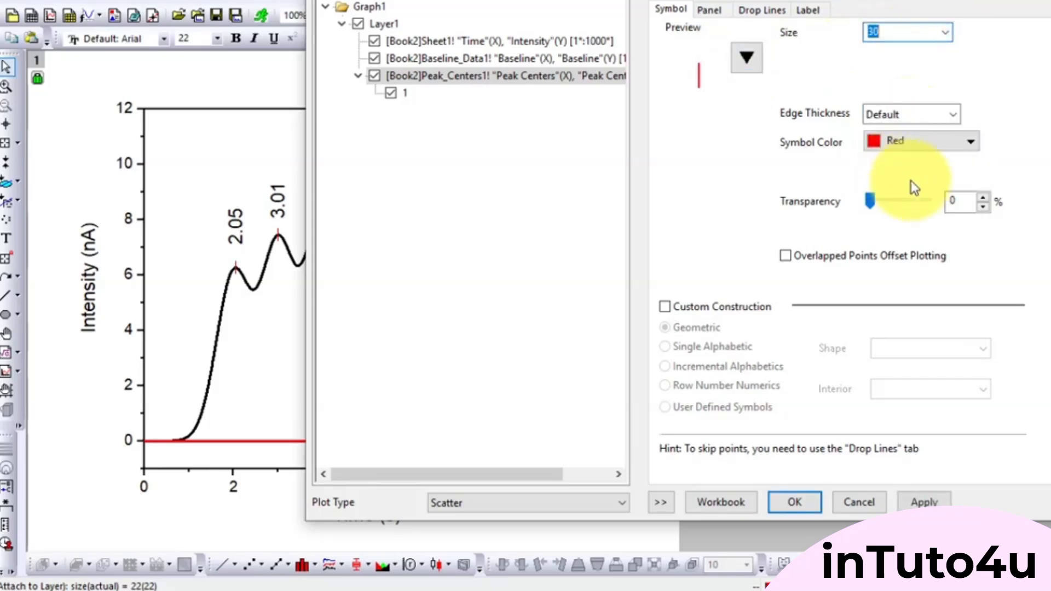
- Apply the symbol size of 30 to the peak centers and move the plot details aside to check the graph
left_click(916, 503)
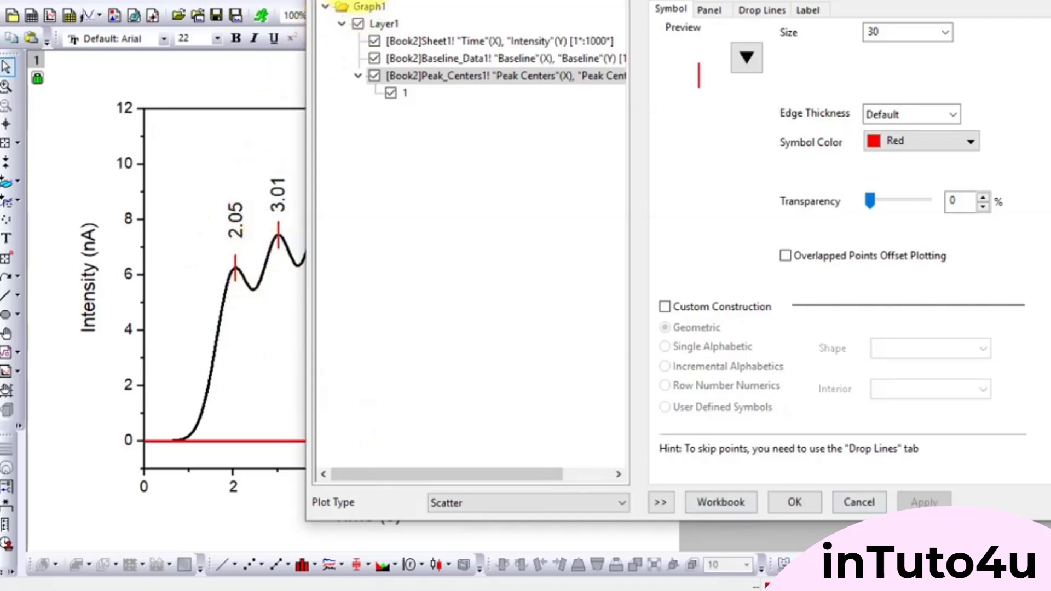
left_click_drag(358, 1, 685, 1)
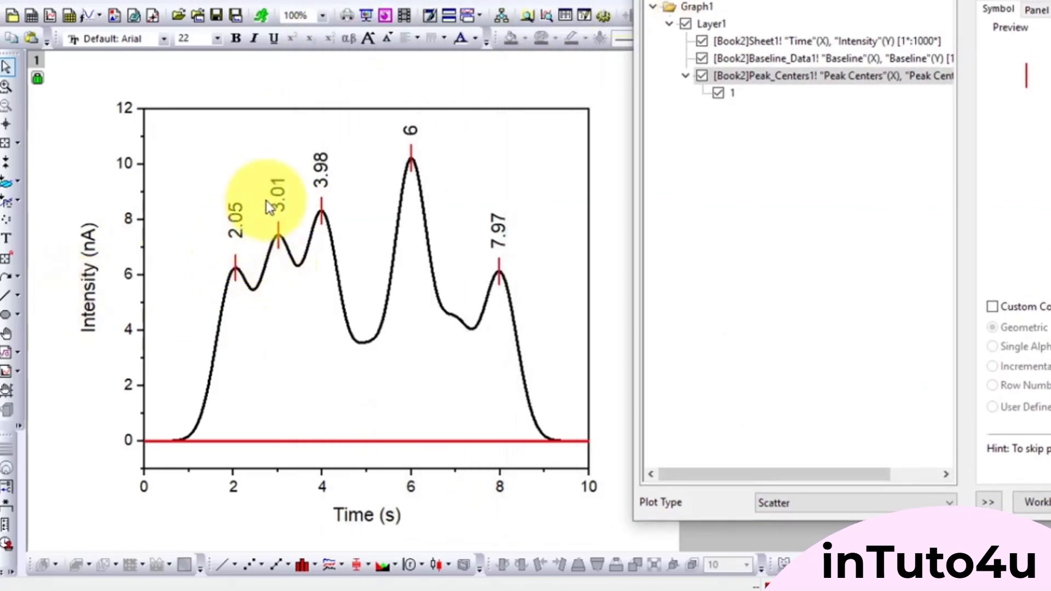
left_click_drag(827, 1, 568, 3)
- Try to hide the intensity, baseline and peak center plots of Layer1 in the plot details
left_click(443, 76)
left_click(442, 58)
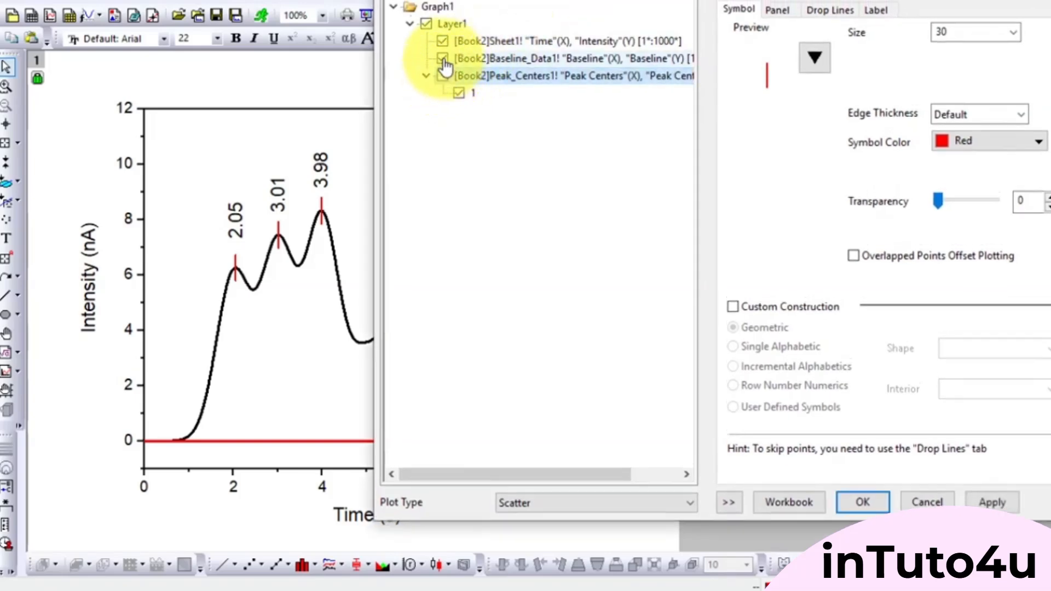
left_click(442, 40)
left_click(459, 93)
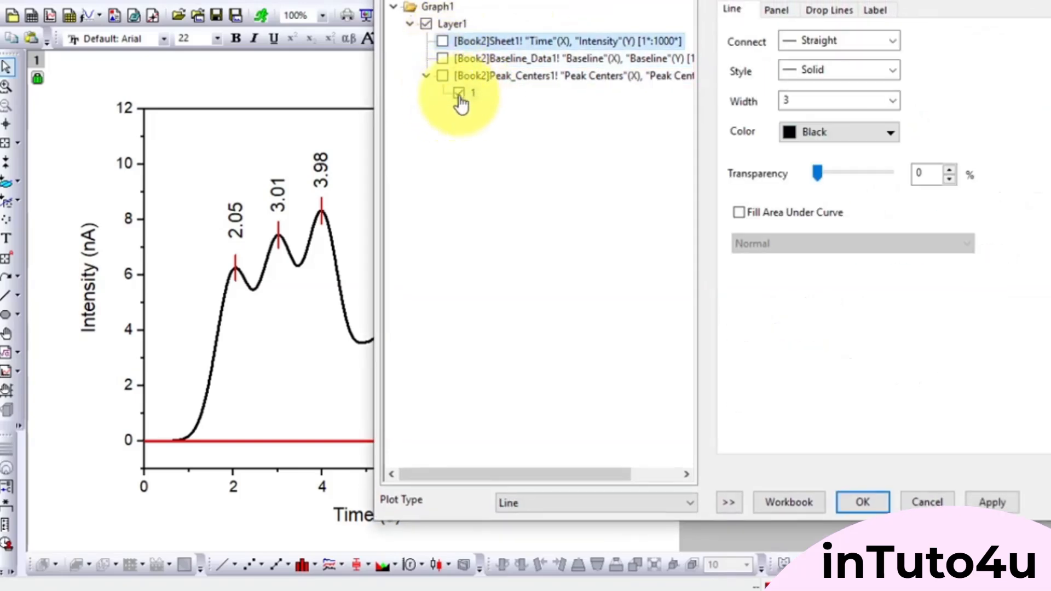
left_click(777, 11)
left_click(734, 10)
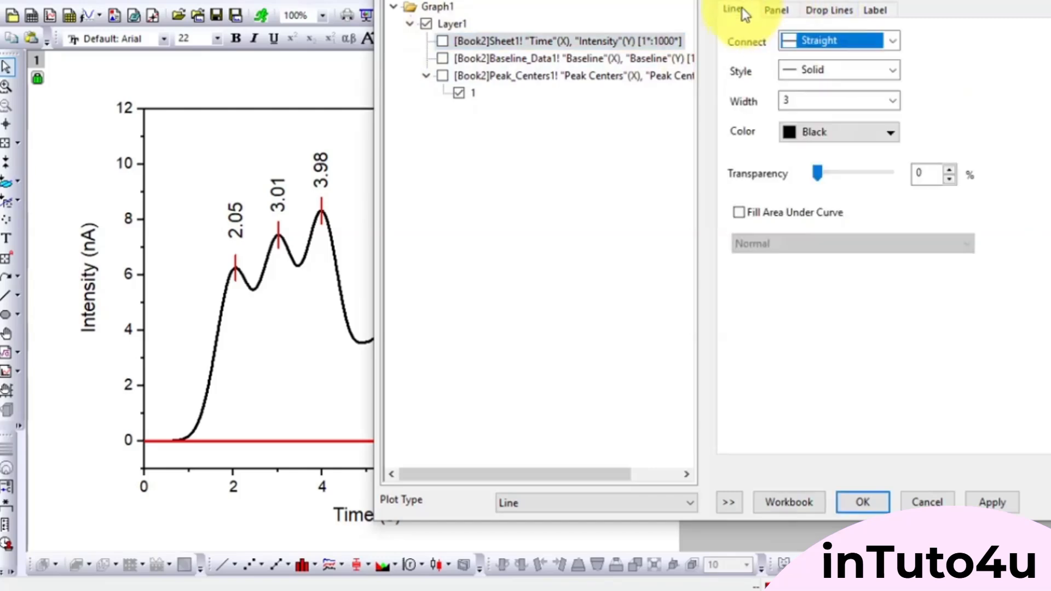
- Accept the plot details and increase the font size of all the peak labels
left_click(863, 502)
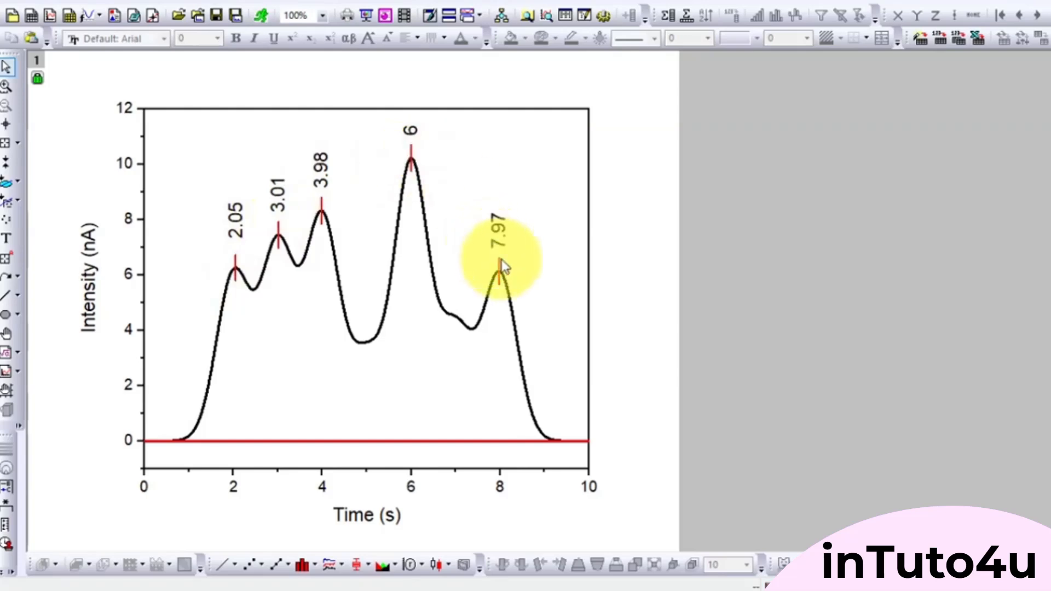
left_click(497, 231)
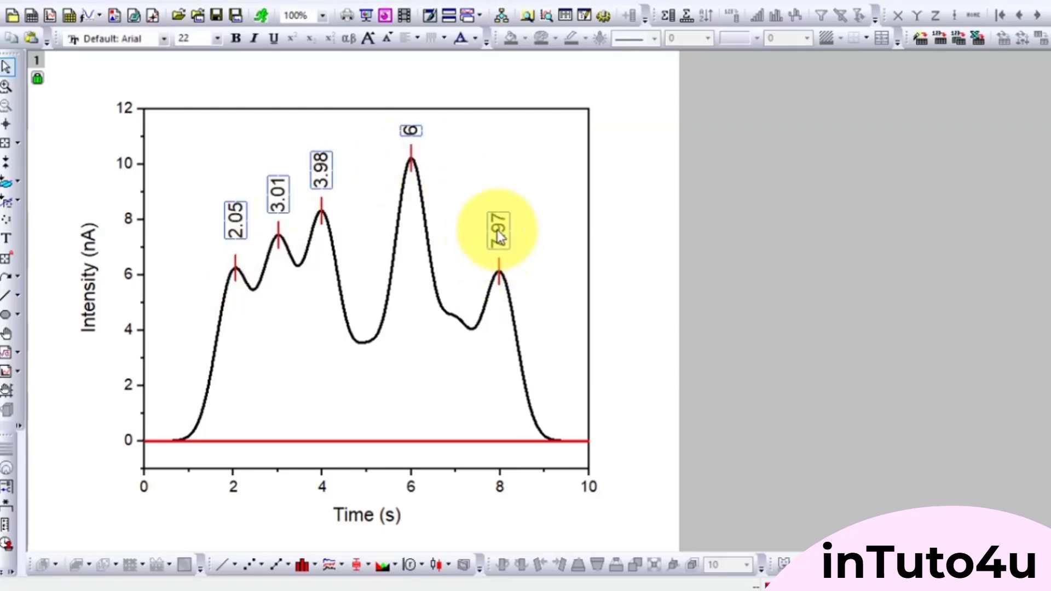
key("ctrl+shift+period")
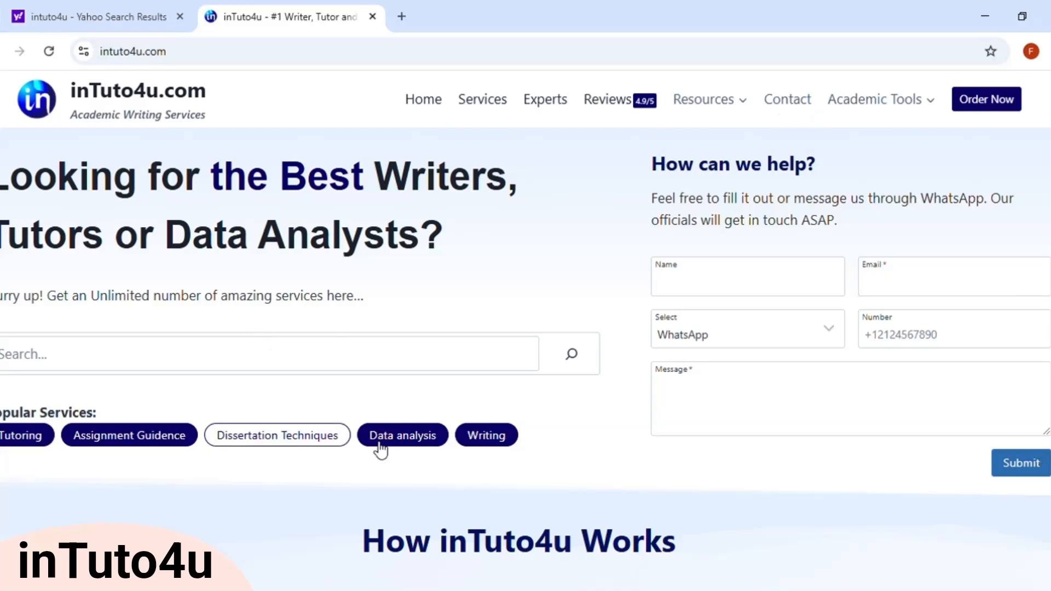
scroll(254, 168, "down", 20)
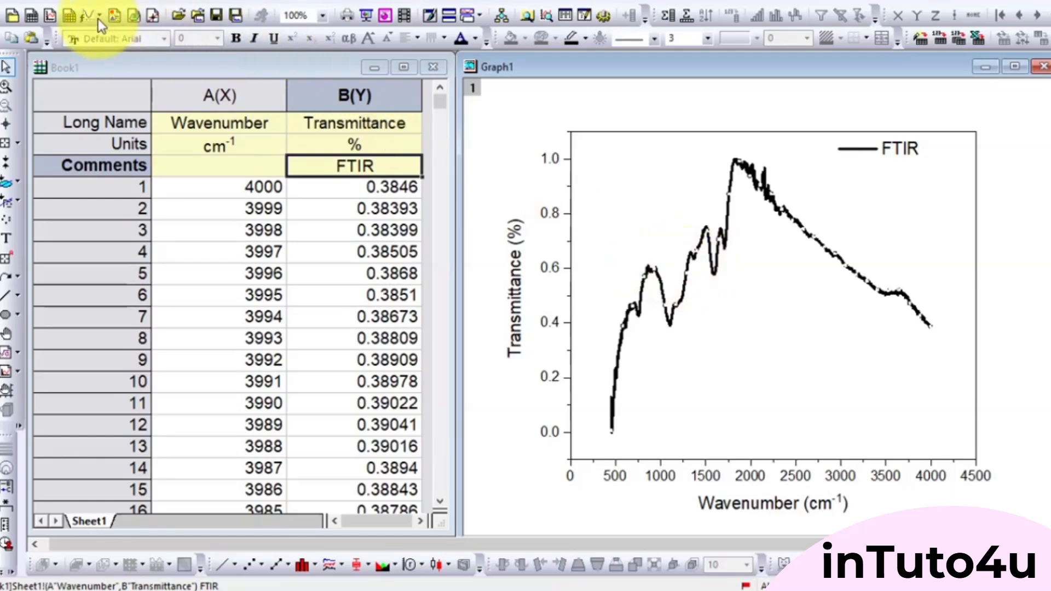
- Open Peak Analyzer for the FTIR transmittance curve and enlarge its preview beside the settings dialog
left_click(172, 2)
mouse_move(172, 110)
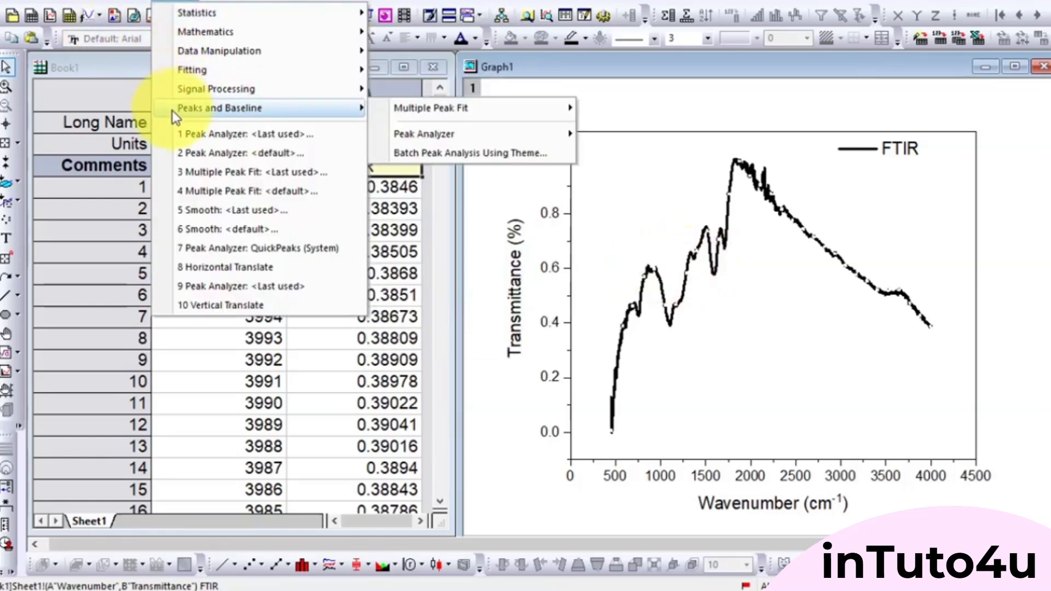
mouse_move(404, 134)
left_click(625, 151)
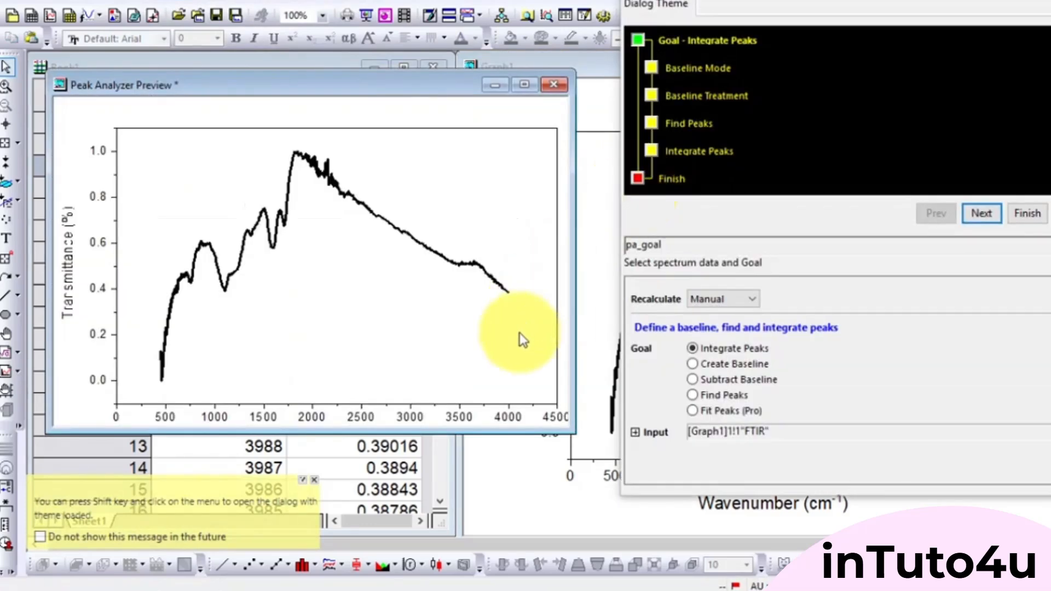
left_click_drag(395, 84, 376, 73)
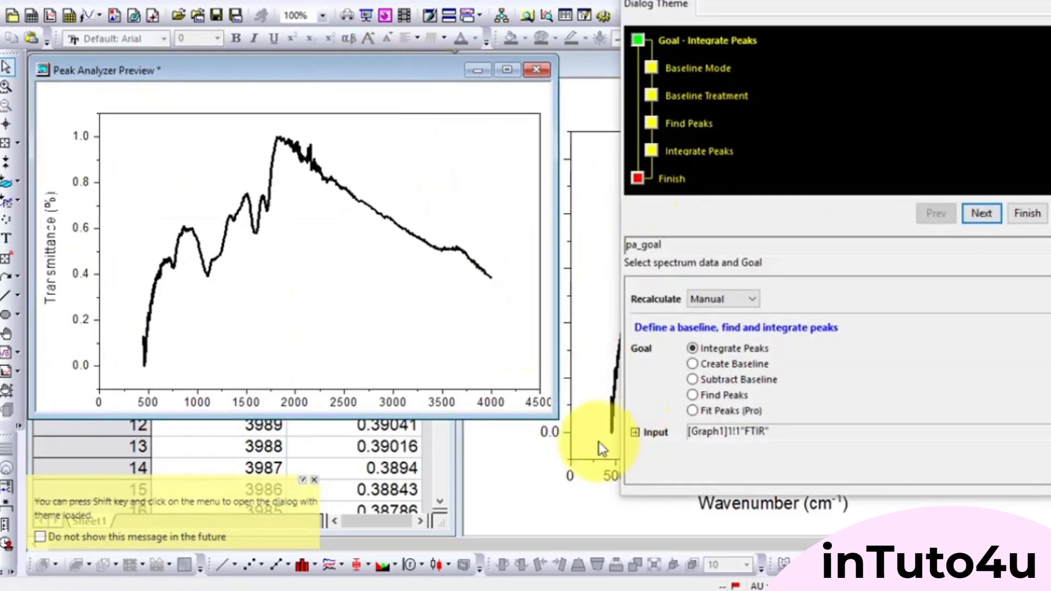
left_click_drag(564, 421, 642, 537)
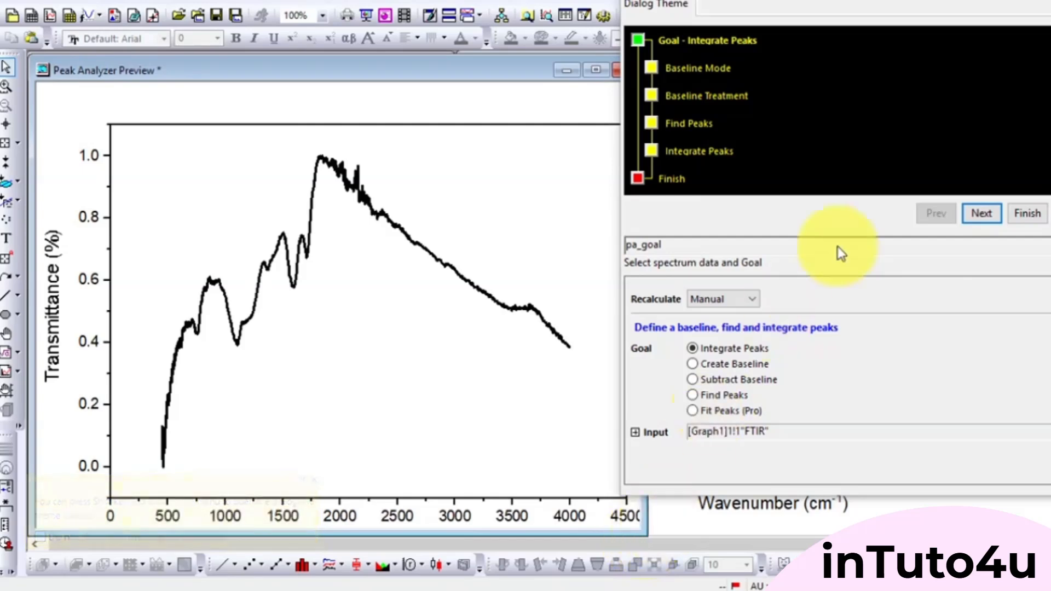
- Set the analysis goal to Find Peaks and proceed with a constant minimum baseline to the peak finding stage
left_click(983, 213)
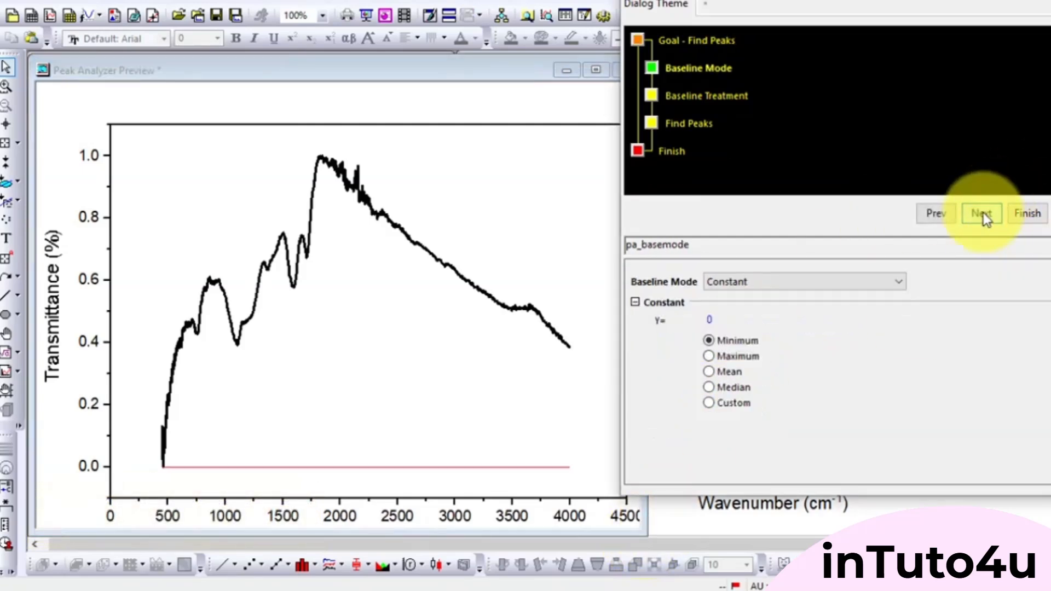
left_click(983, 217)
left_click(983, 217)
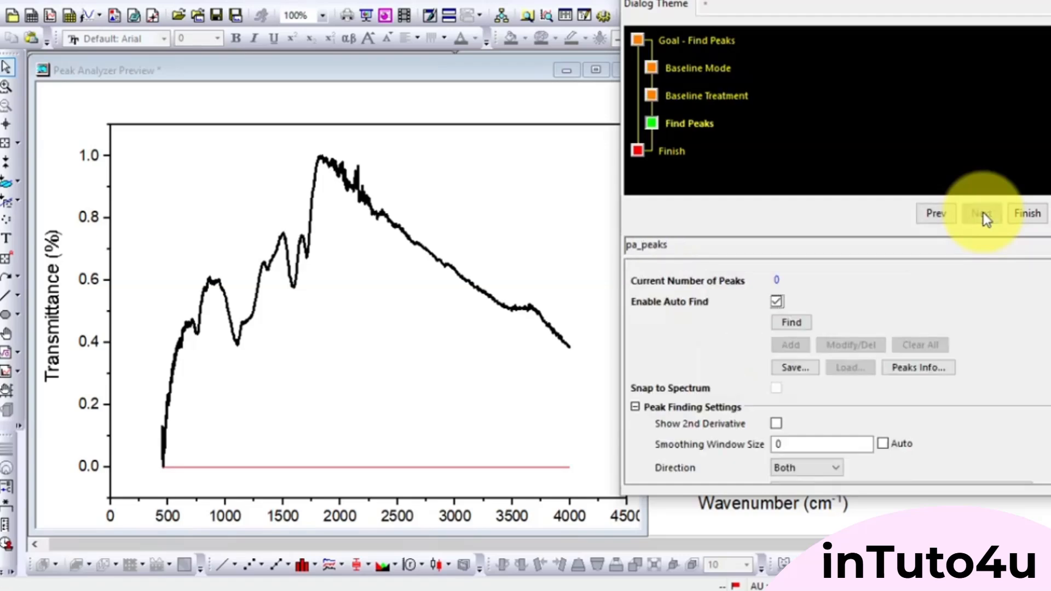
- Find the FTIR peaks with automatic detection, finish the analysis and maximize the graph window
left_click(793, 324)
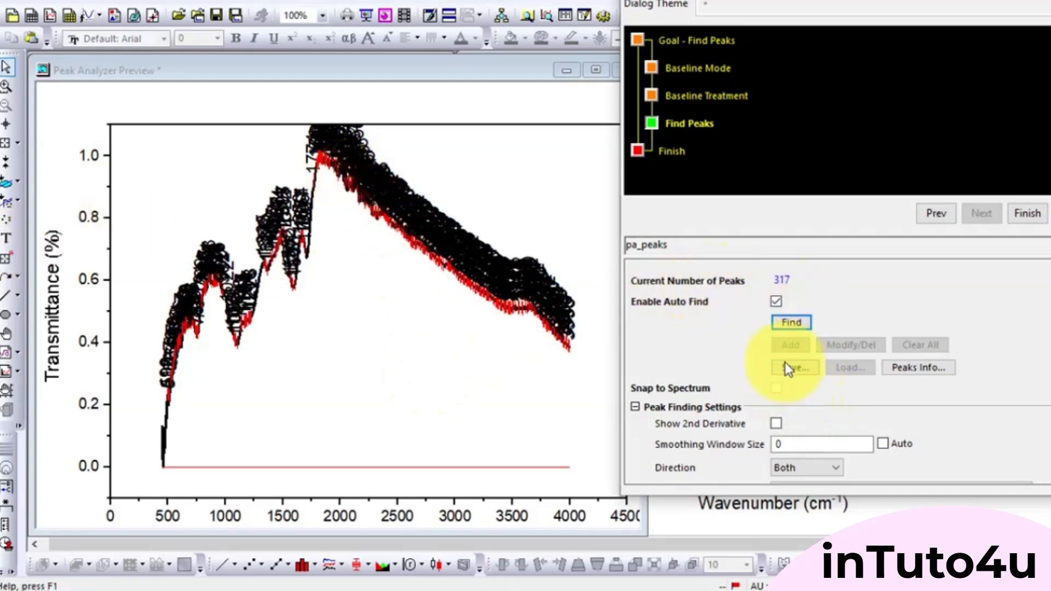
left_click(792, 323)
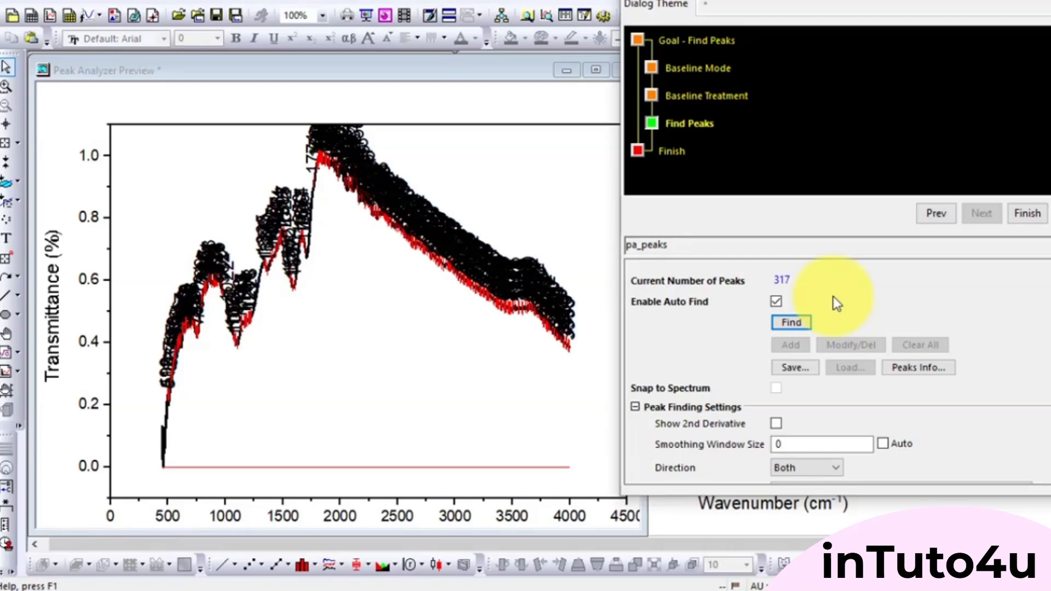
left_click(1029, 214)
left_click(1014, 64)
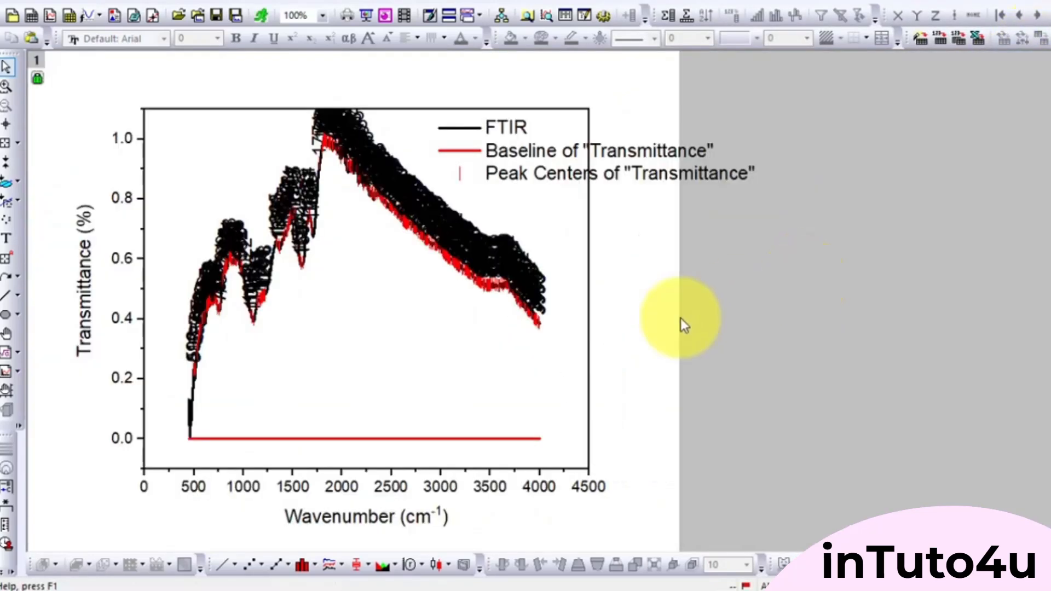
- Zoom the graph's axes in on the labeled peaks between about 1915 and 2060 cm⁻¹
left_click(6, 86)
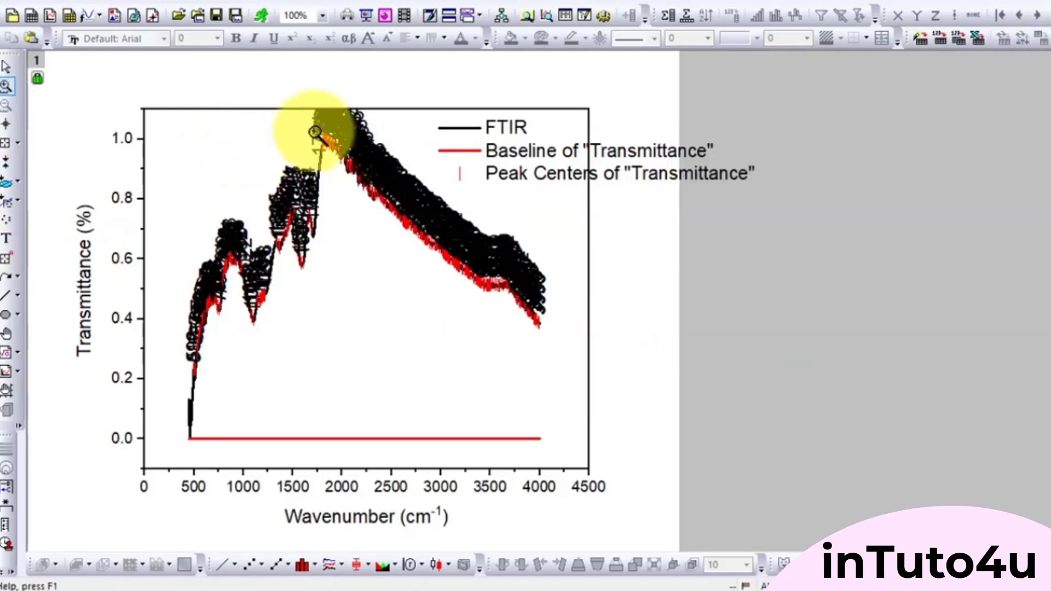
left_click_drag(321, 114, 349, 184)
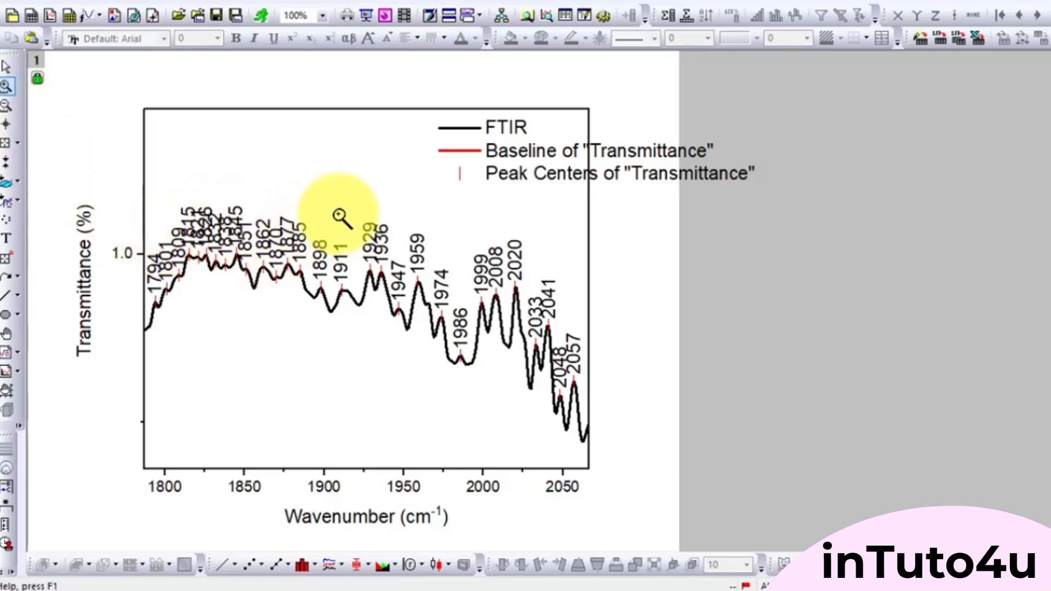
left_click_drag(348, 208, 585, 436)
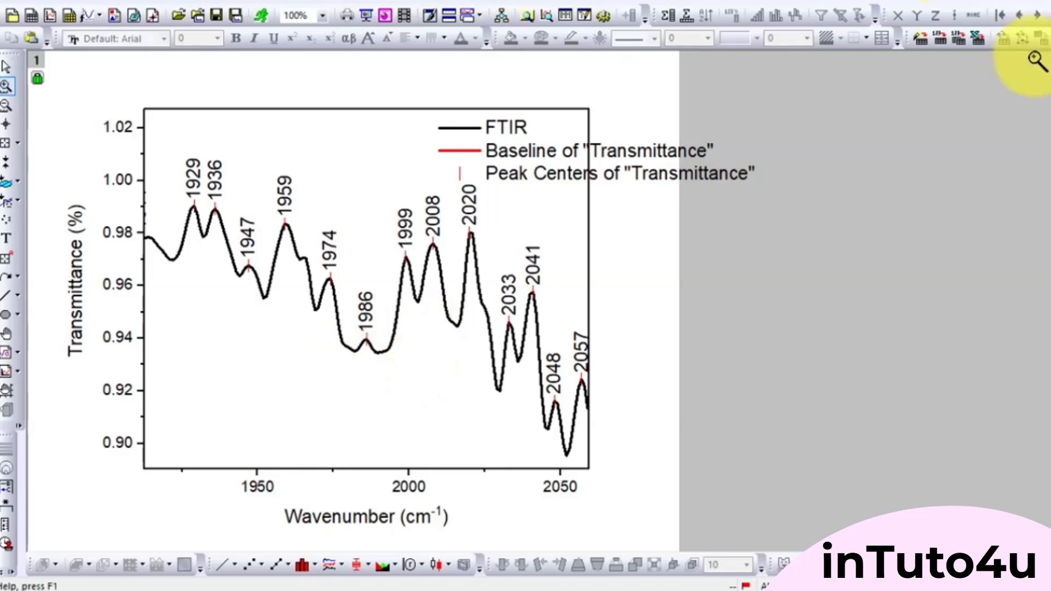
- Restore the graph window, close the project without saving and open the project containing the FTIR wo BL spectrum
left_click(1035, 2)
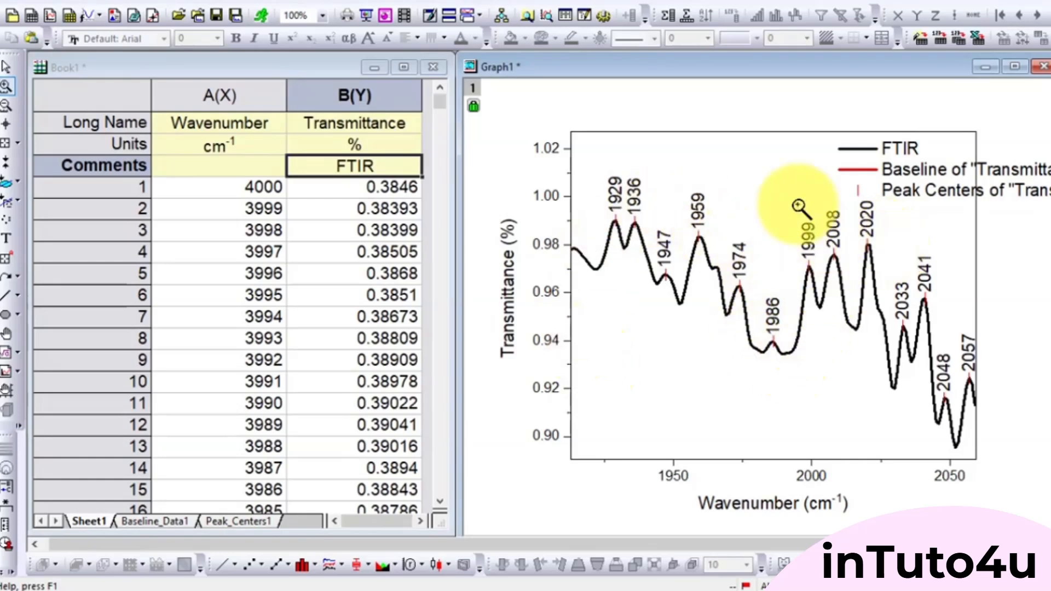
left_click(1046, 1)
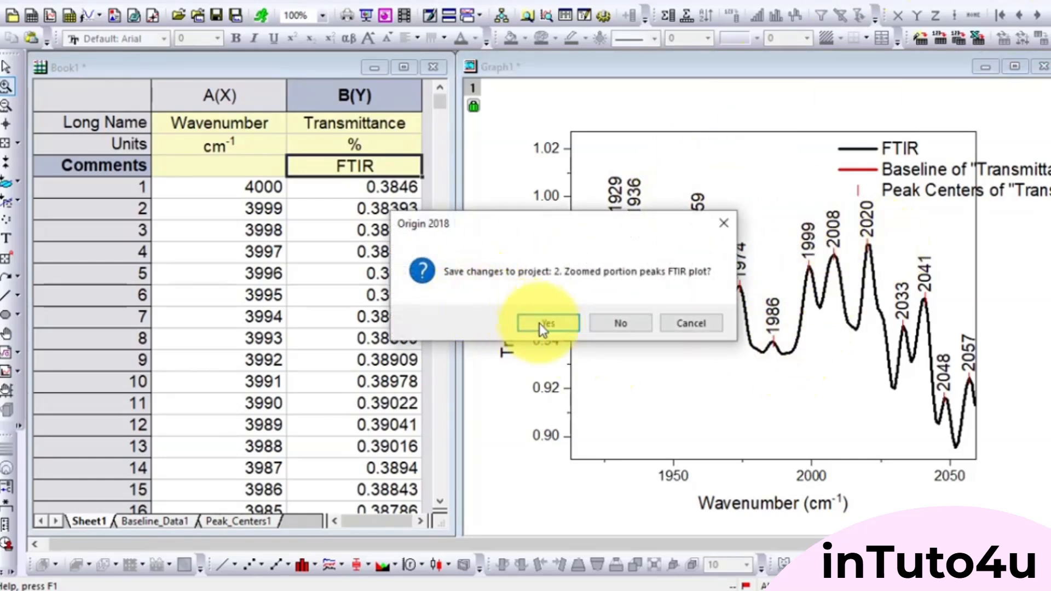
left_click(599, 326)
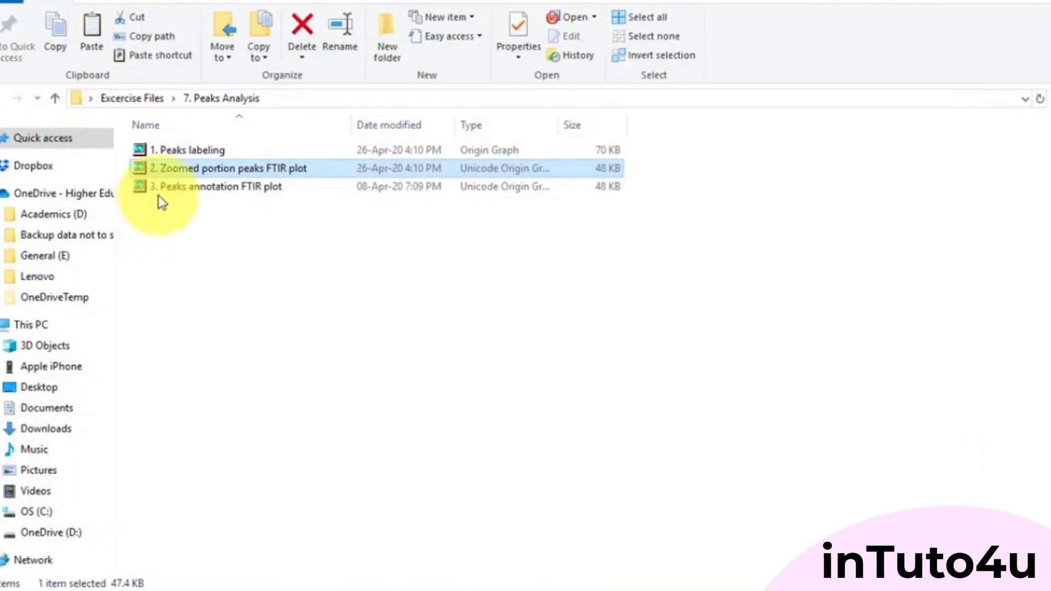
double_click(163, 186)
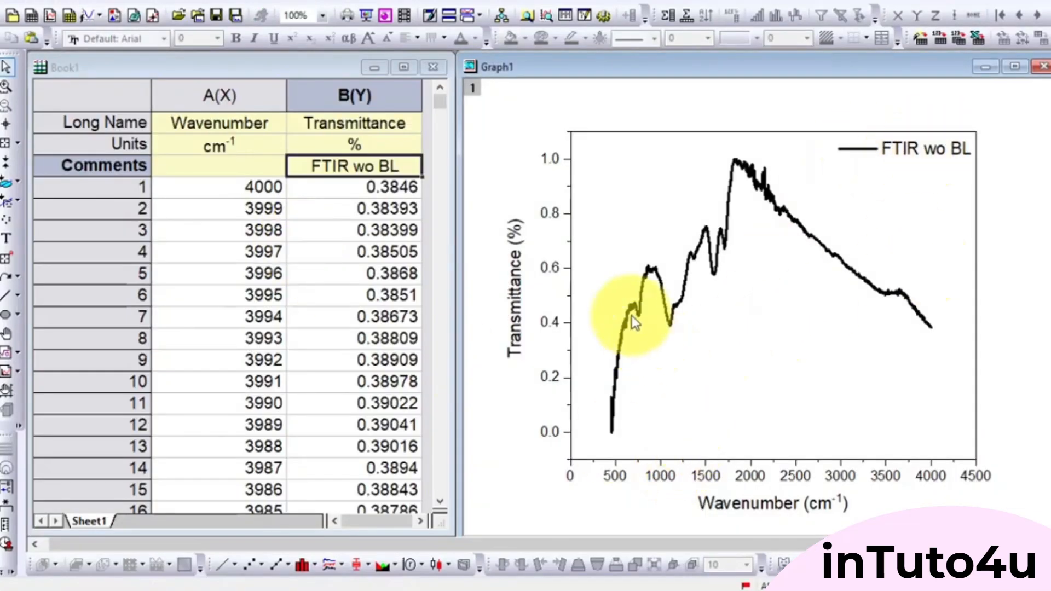
- Maximize the FTIR wo BL graph window and enlarge the page to 125% for annotating
mouse_move(640, 316)
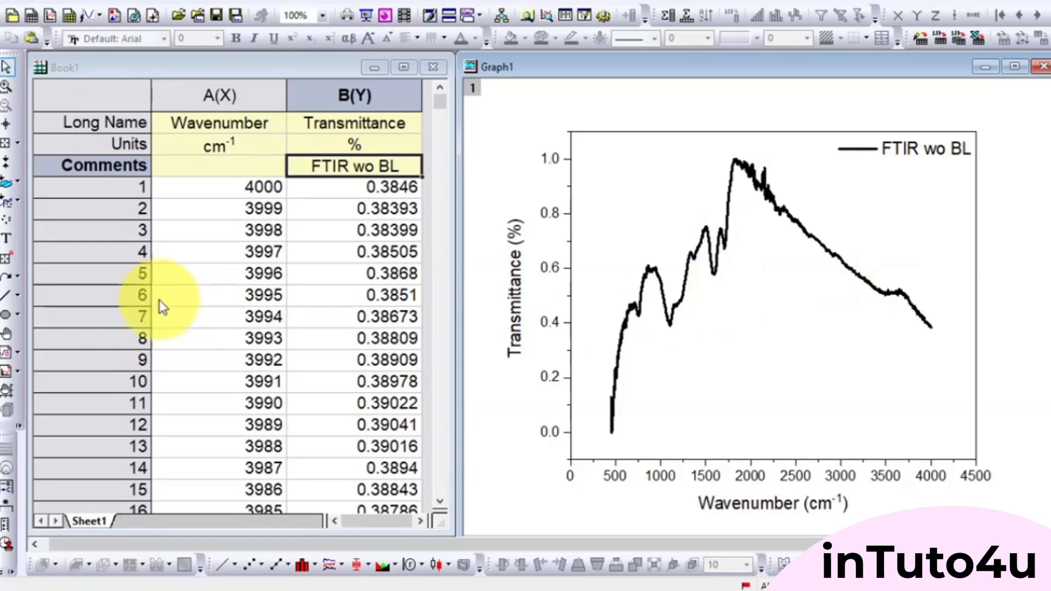
left_click(8, 259)
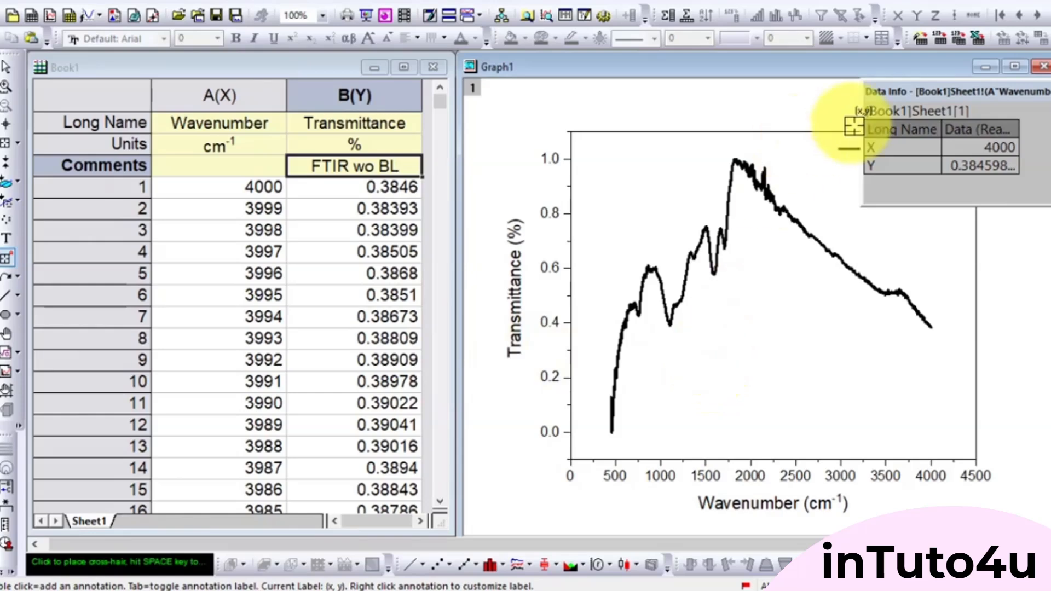
left_click(1014, 67)
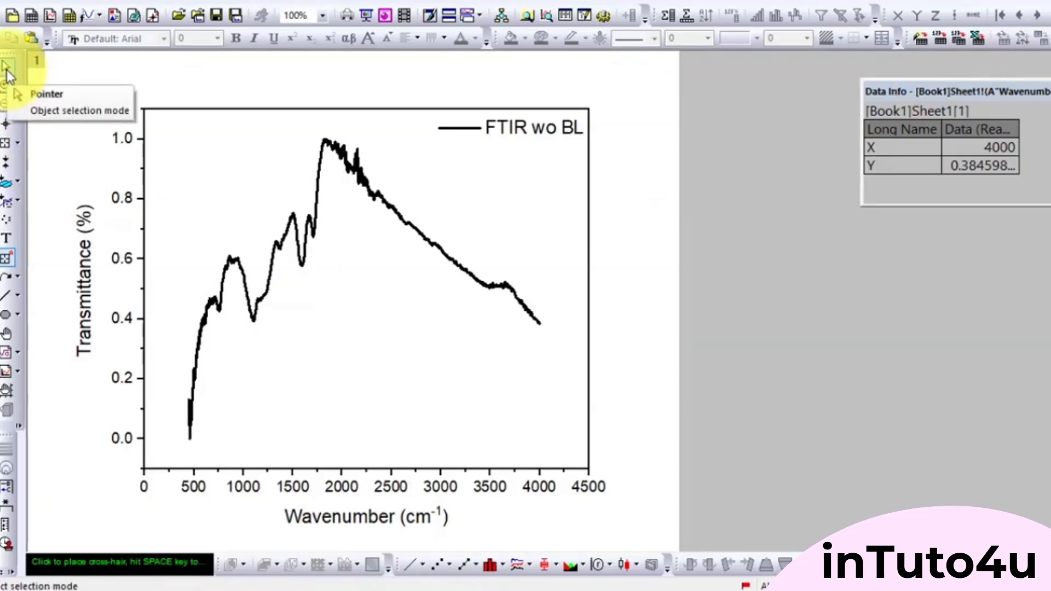
scroll(282, 336, "up", 1)
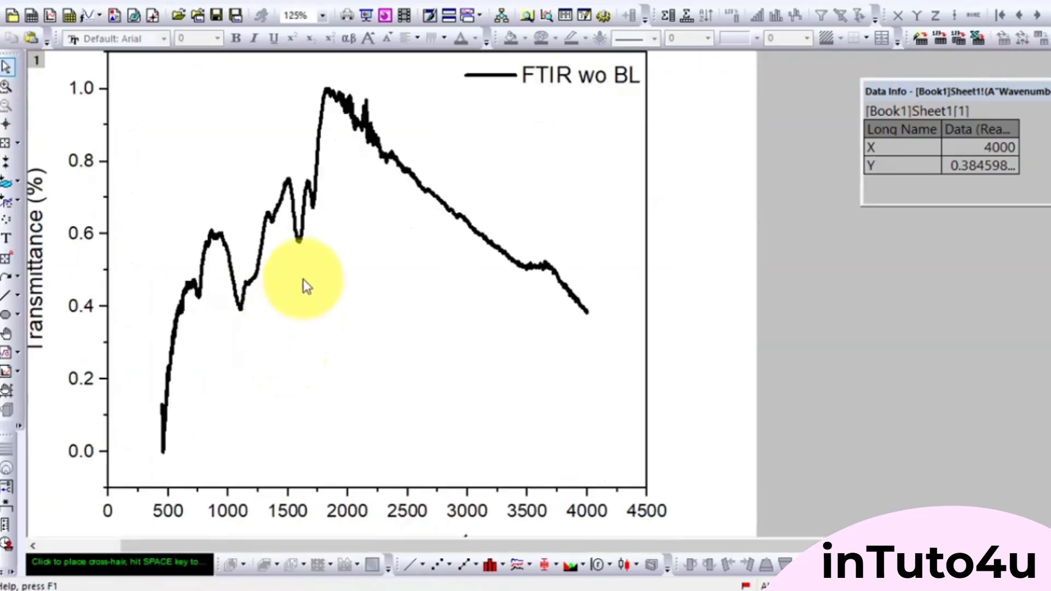
scroll(1033, 286, "up", 1)
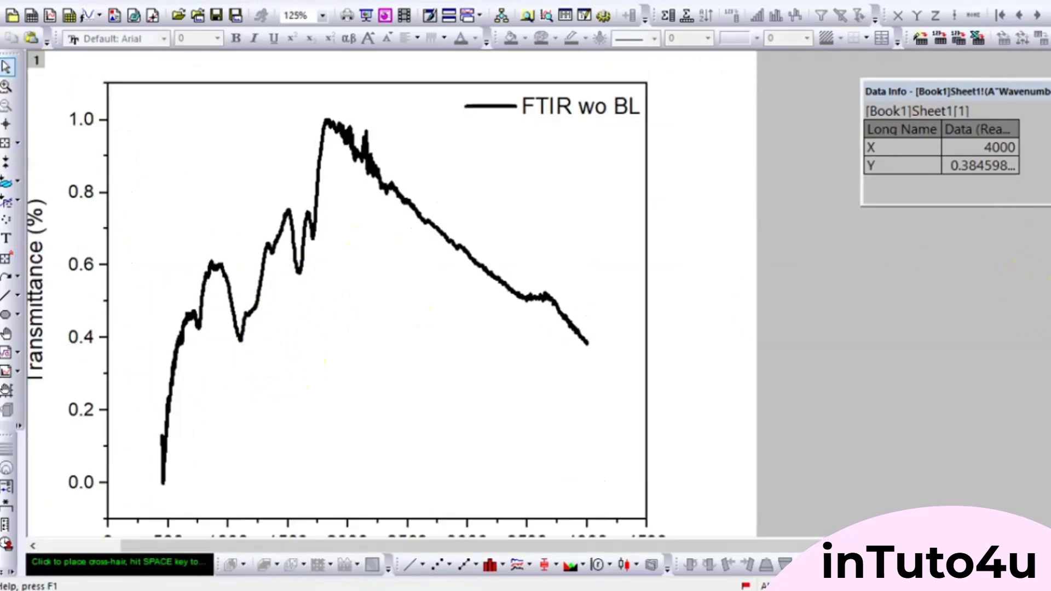
- Annotate the curve's dips at X = 757 and X = 1100 with their (x, y) coordinates
left_click(6, 257)
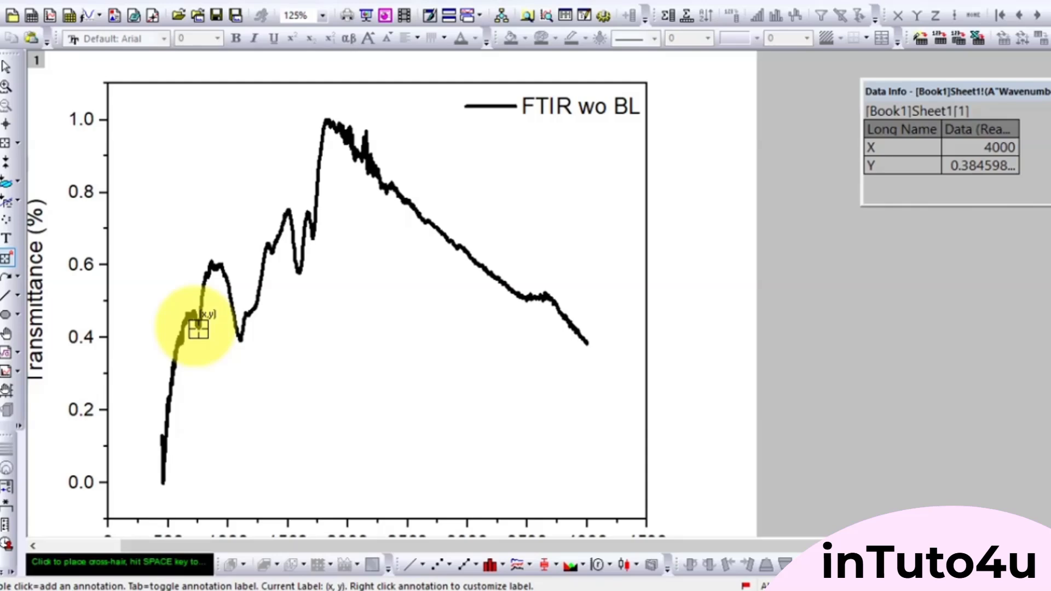
left_click(198, 329)
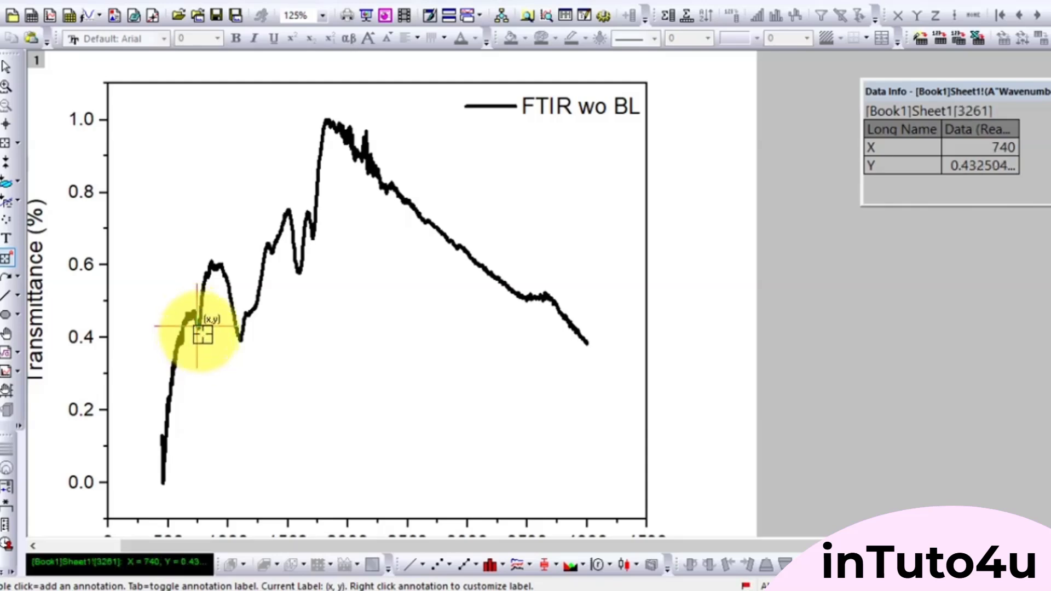
left_click(203, 334)
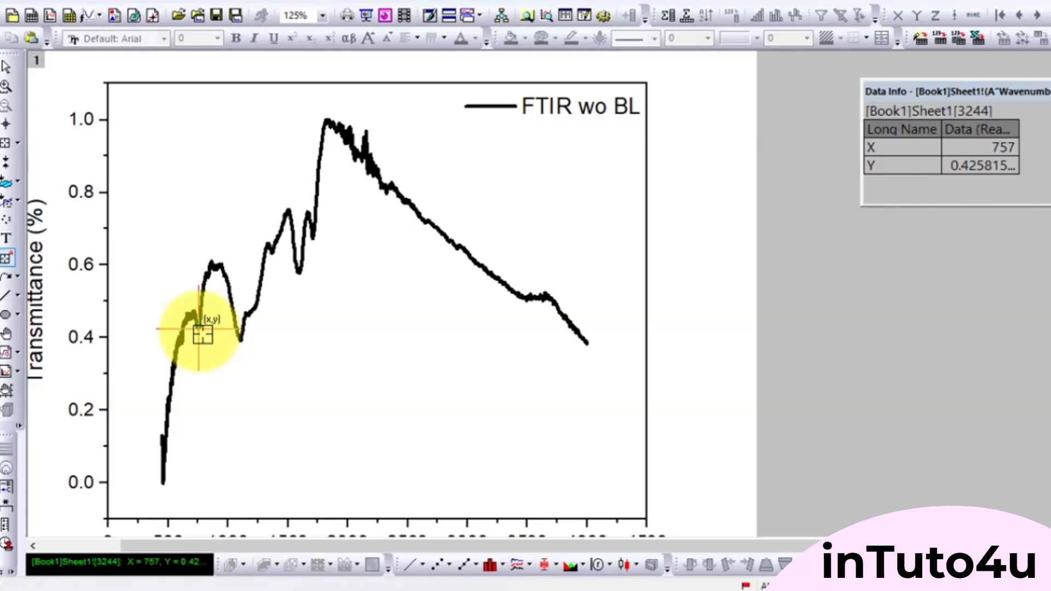
double_click(203, 334)
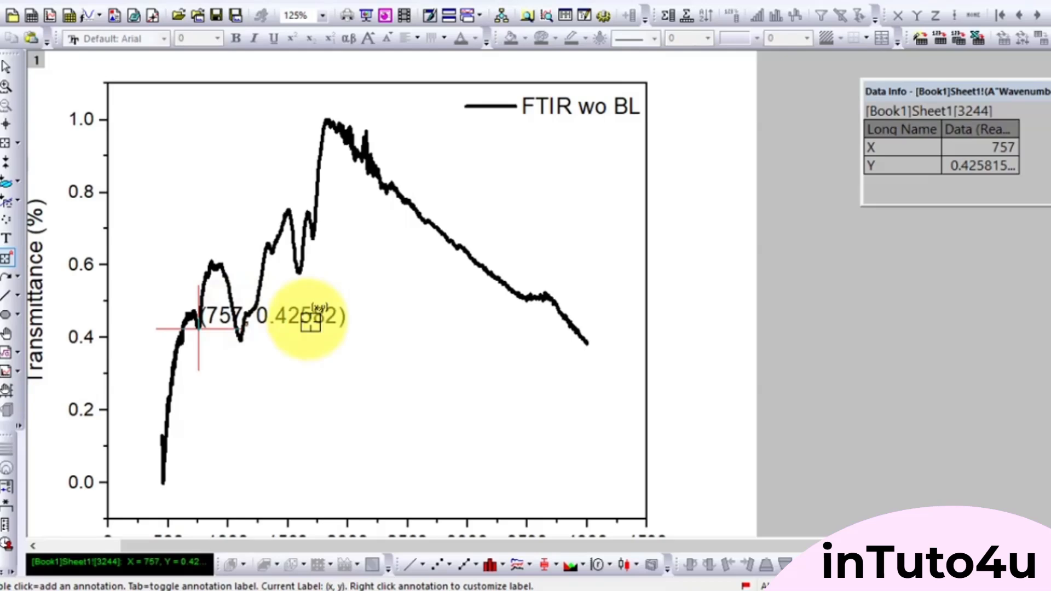
left_click(240, 342)
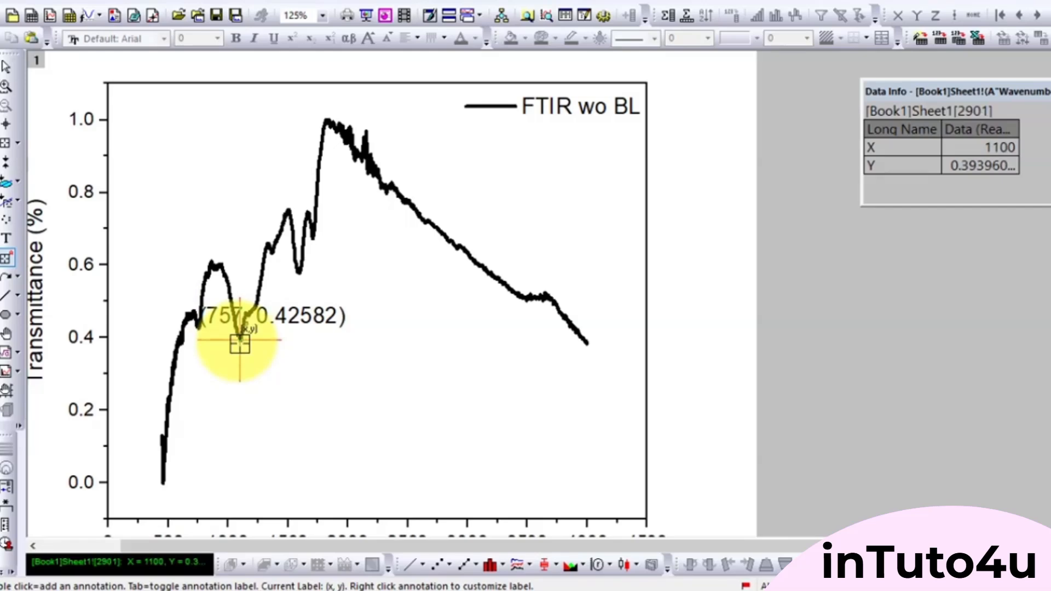
double_click(240, 343)
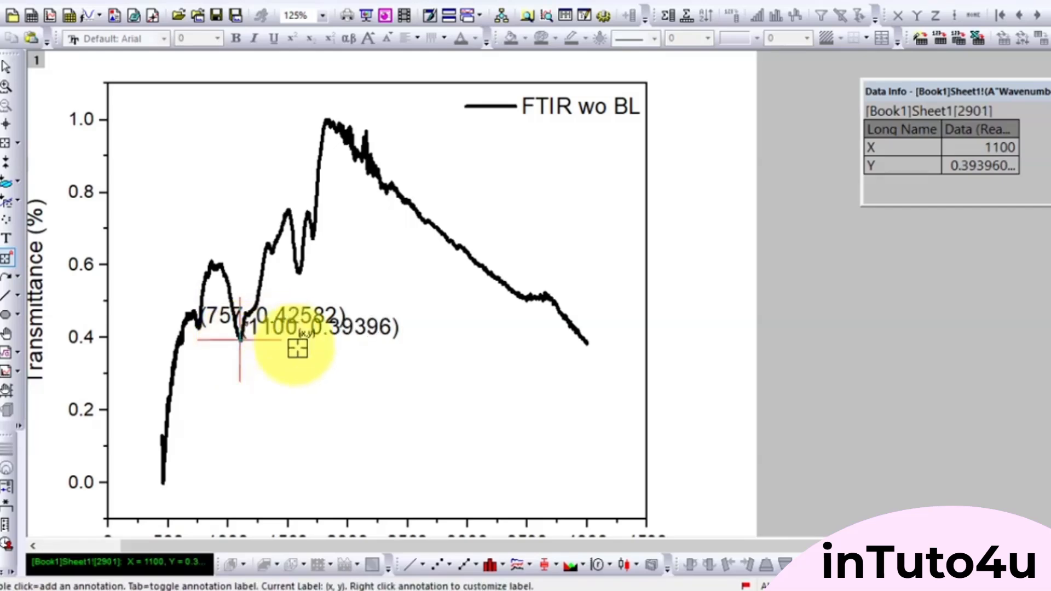
- Annotate the curve's points at X = 1373 and X = 1588 with their (x, y) coordinates
left_click(271, 253)
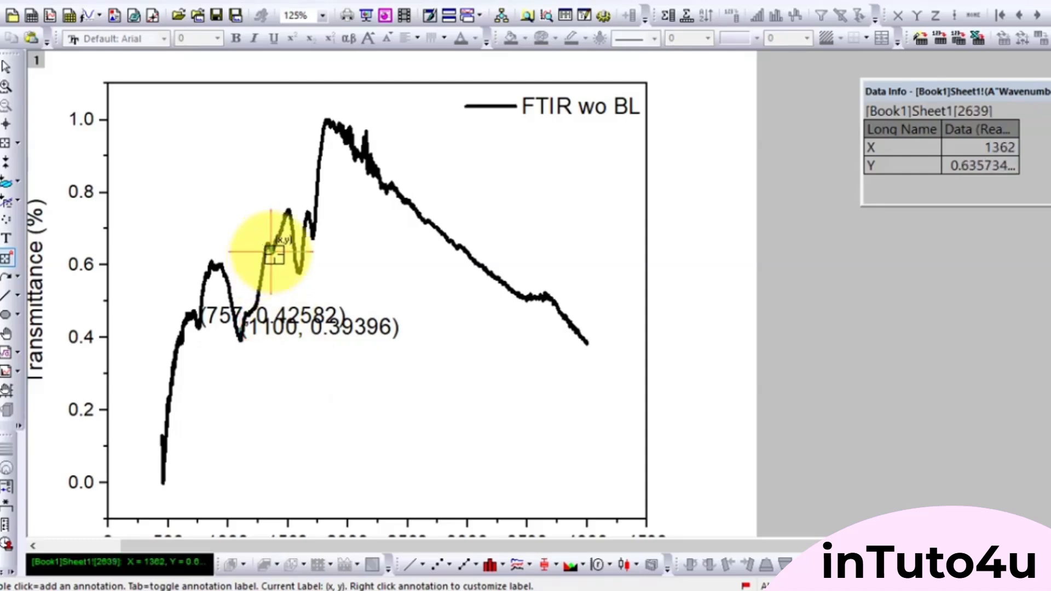
left_click(273, 253)
double_click(276, 255)
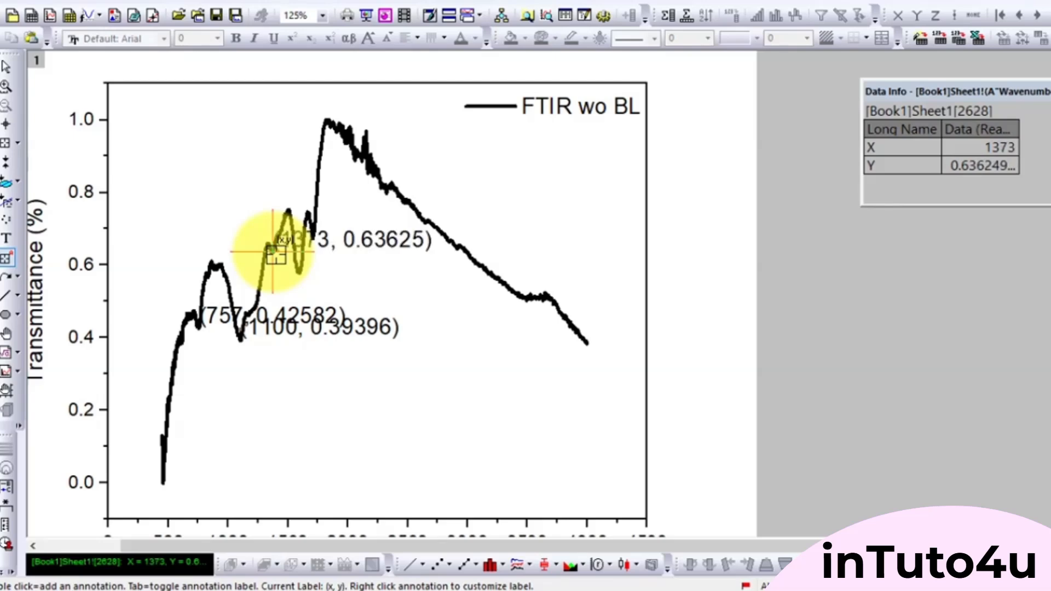
left_click(296, 274)
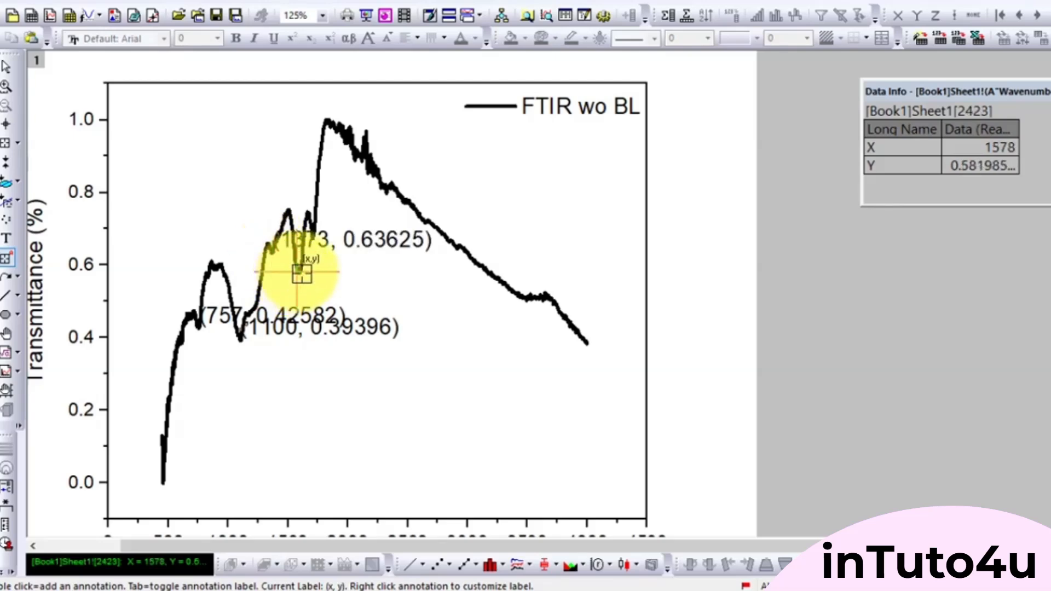
left_click(299, 270)
double_click(300, 272)
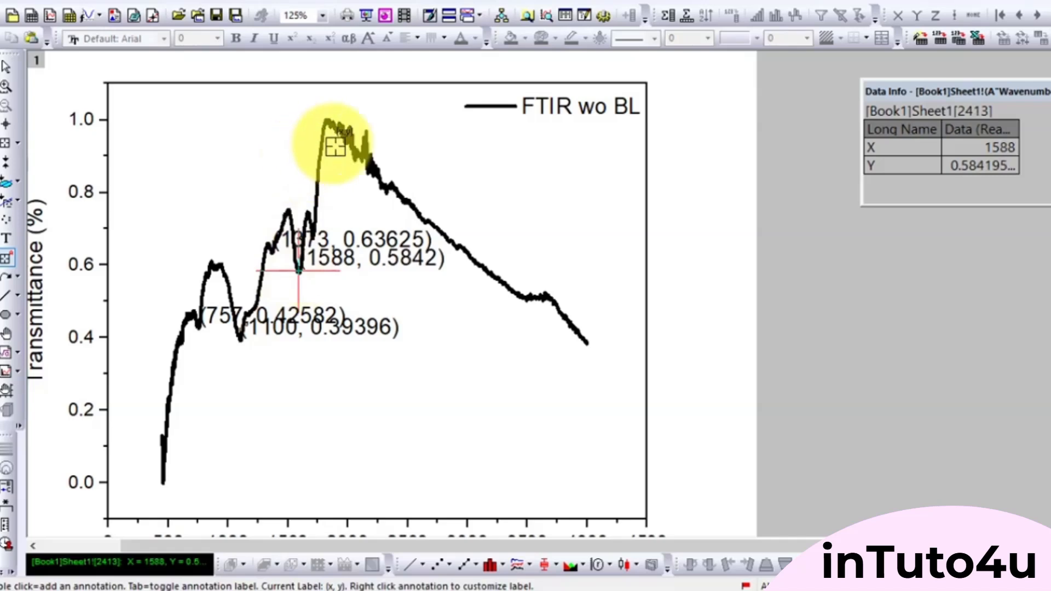
- Add (x, y) coordinate annotations to the curve at X = 3498 and X = 1703
left_click(527, 302)
left_click(524, 297)
left_click(528, 297)
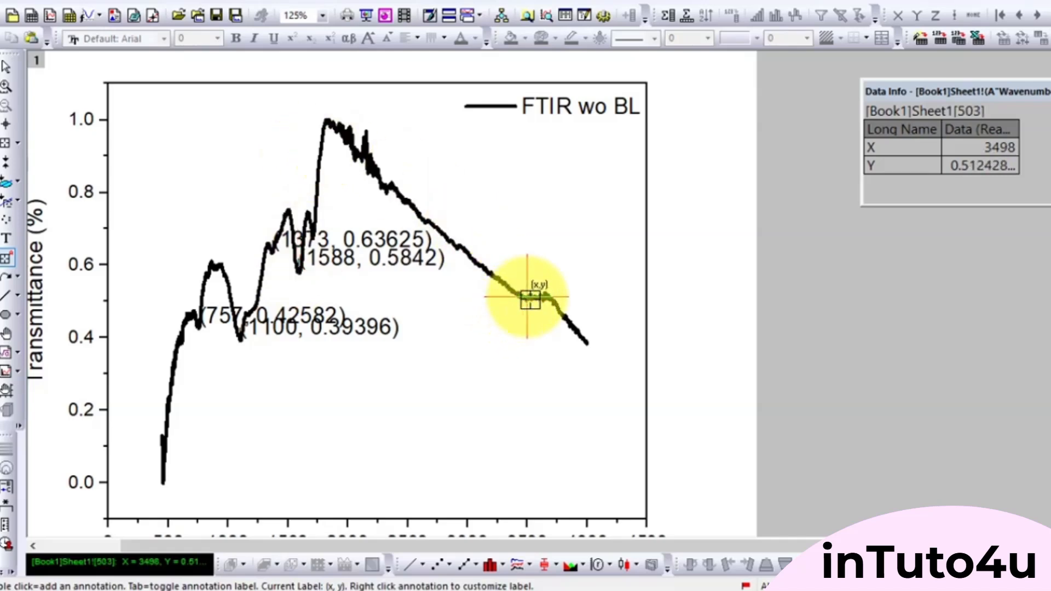
double_click(529, 299)
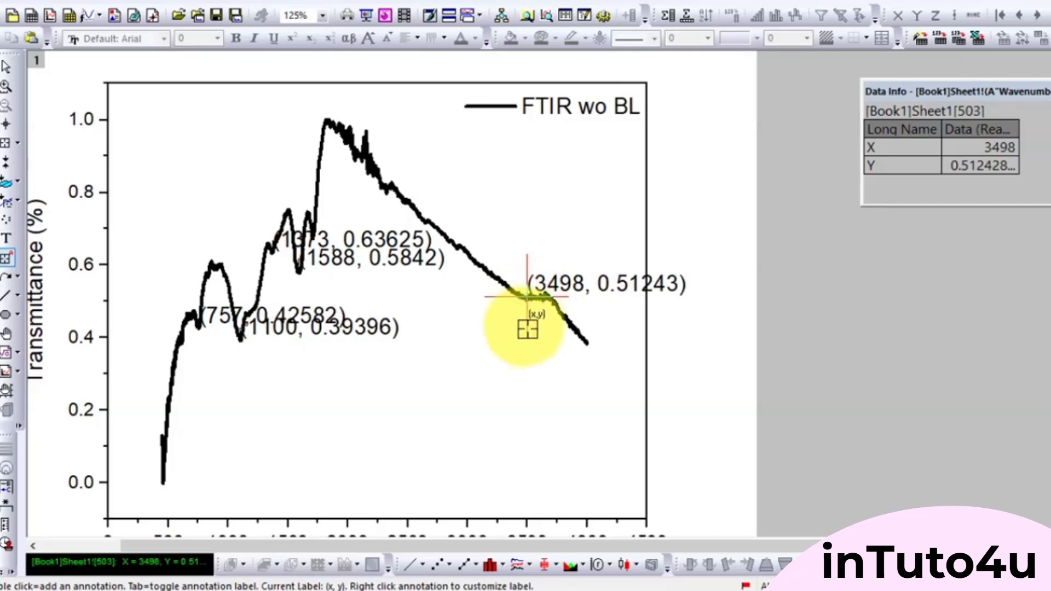
left_click(312, 236)
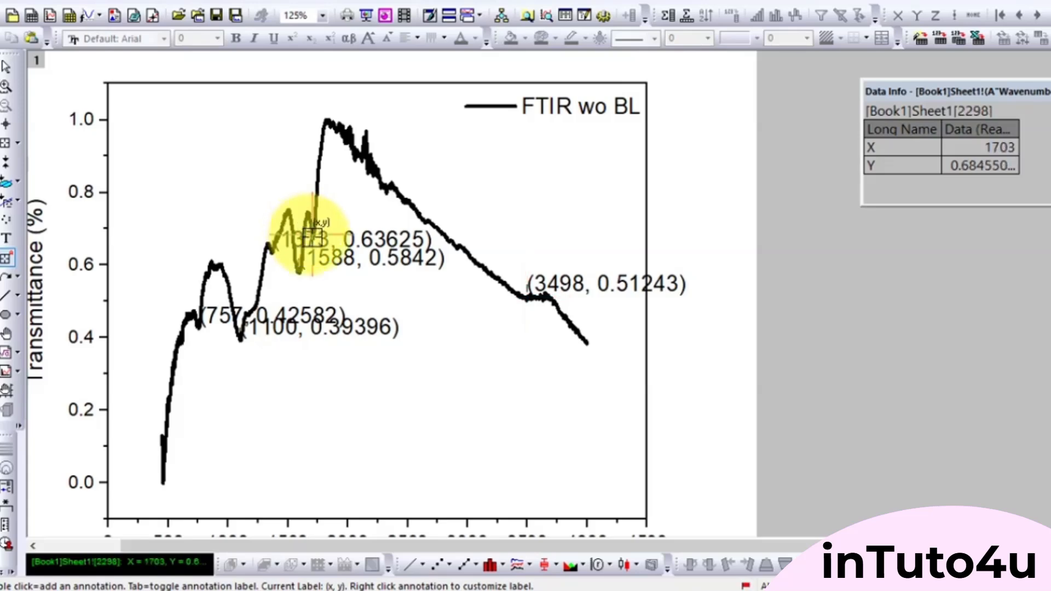
double_click(312, 236)
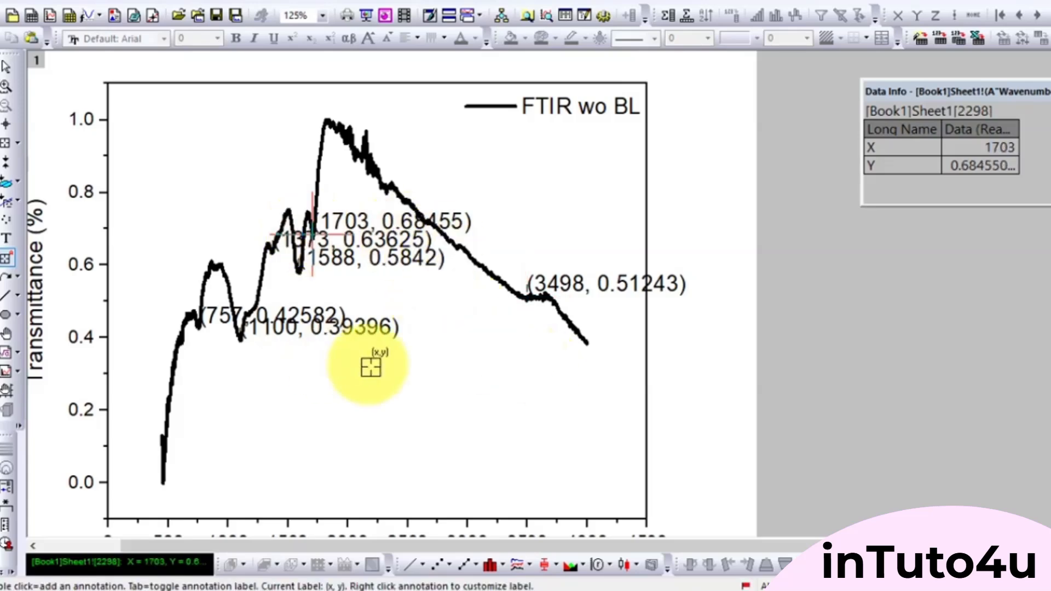
- Leave annotation mode and reduce the 3498 annotation's text to $(x) so it shows only the X value
left_click(7, 67)
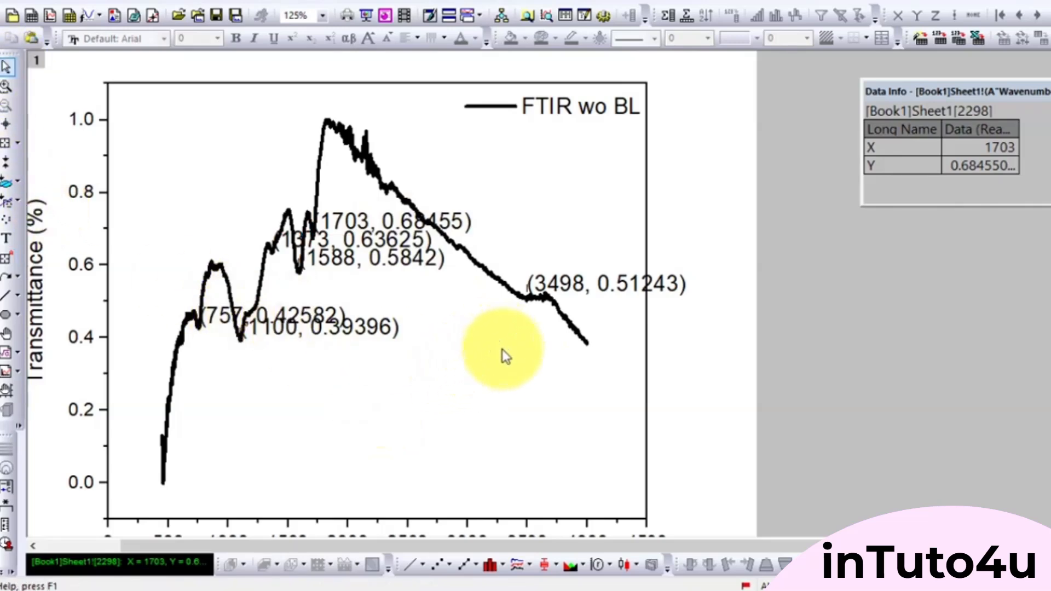
left_click(553, 281)
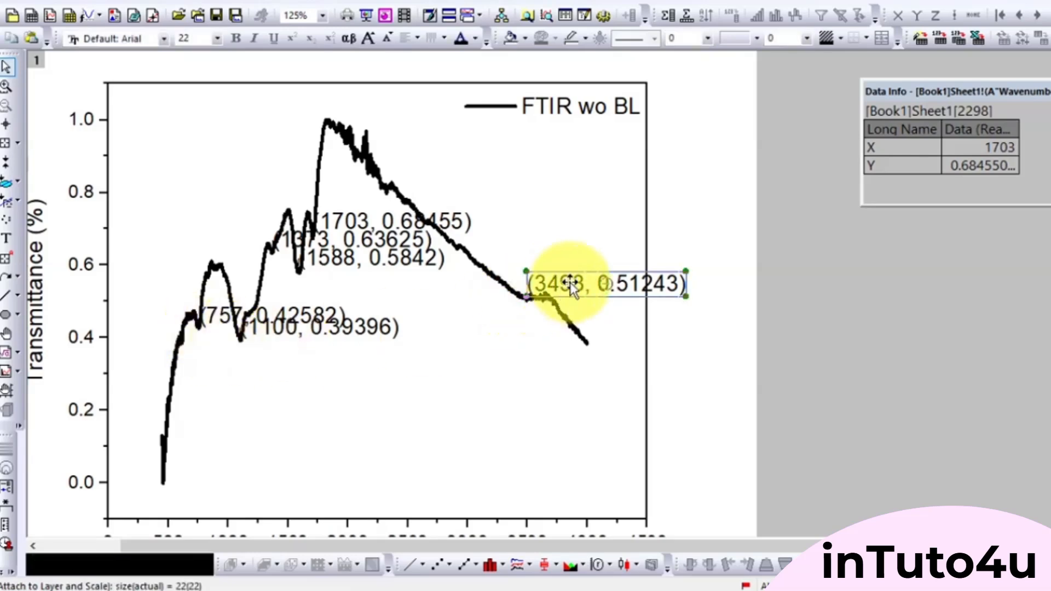
double_click(551, 284)
left_click(130, 262)
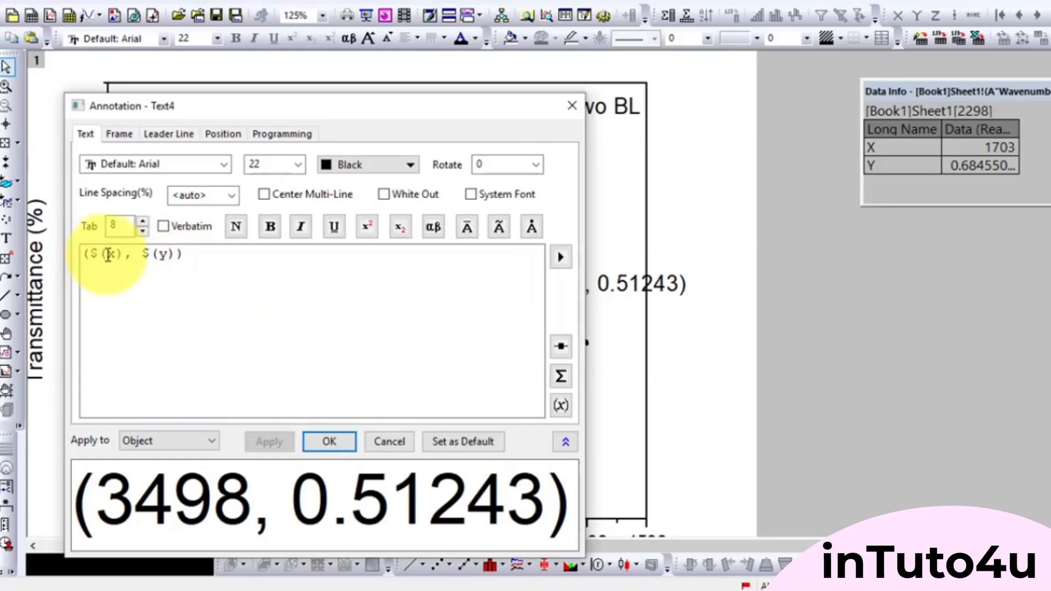
left_click_drag(184, 254, 125, 256)
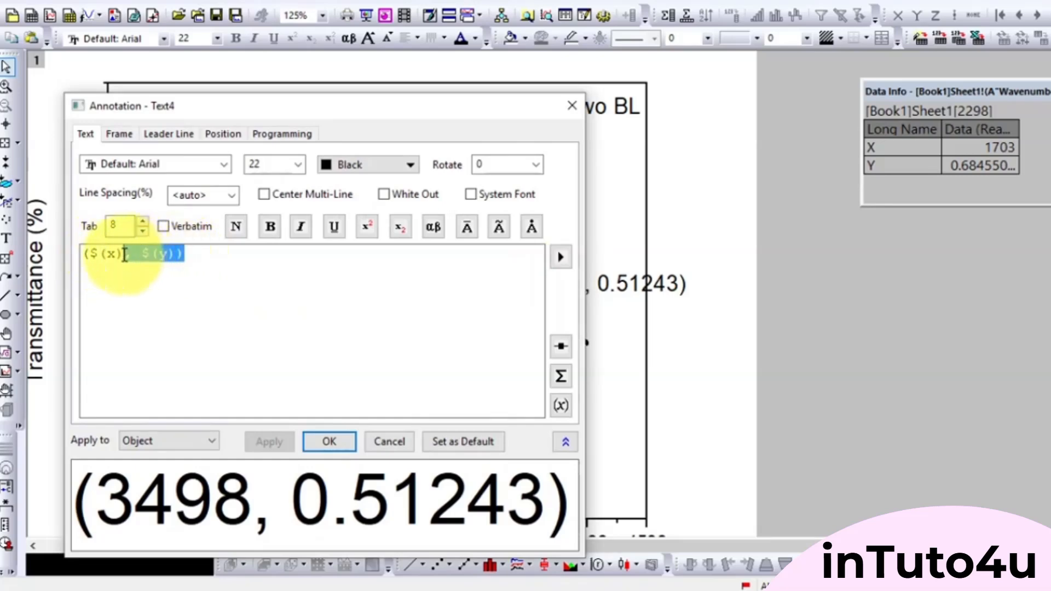
key("Delete")
left_click(89, 253)
key("BackSpace")
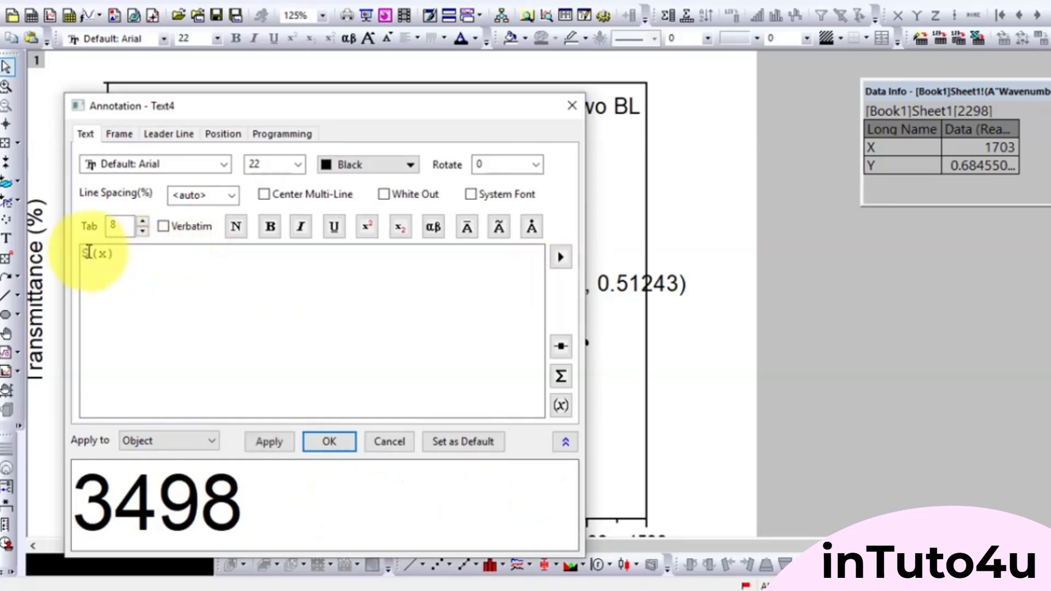
left_click(327, 442)
- Change the 1703 annotation's text to $(x), removing the Y value and parentheses
left_click(448, 222)
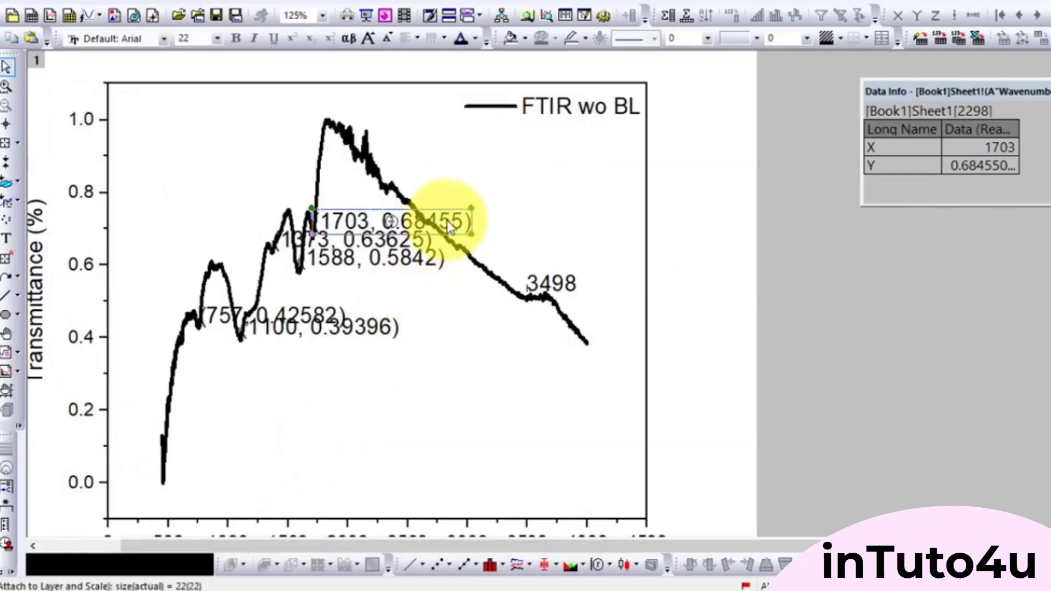
double_click(448, 221)
left_click_drag(183, 254, 124, 257)
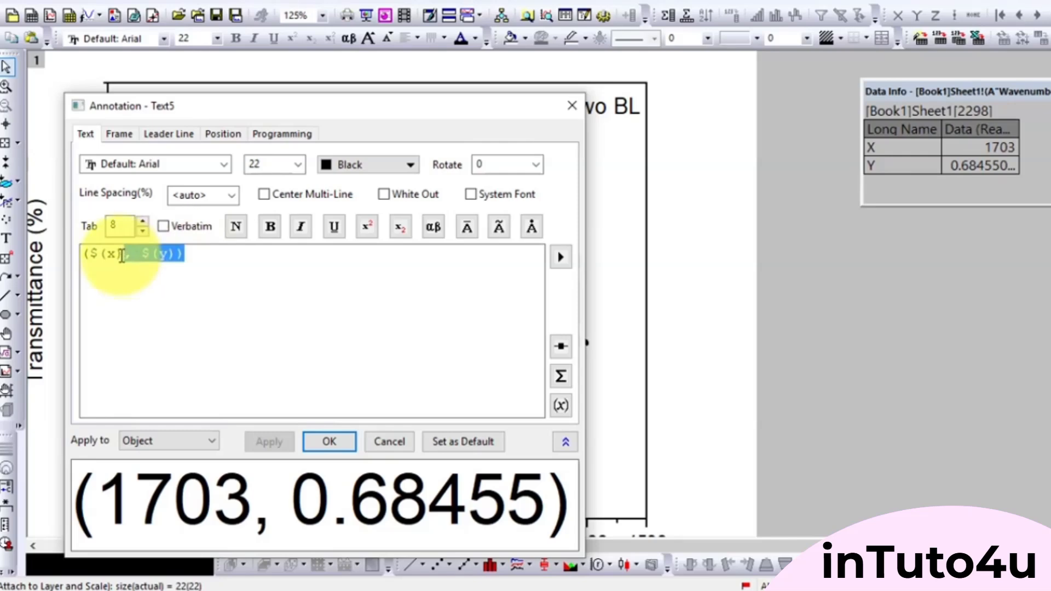
key("BackSpace")
left_click(89, 253)
key("BackSpace")
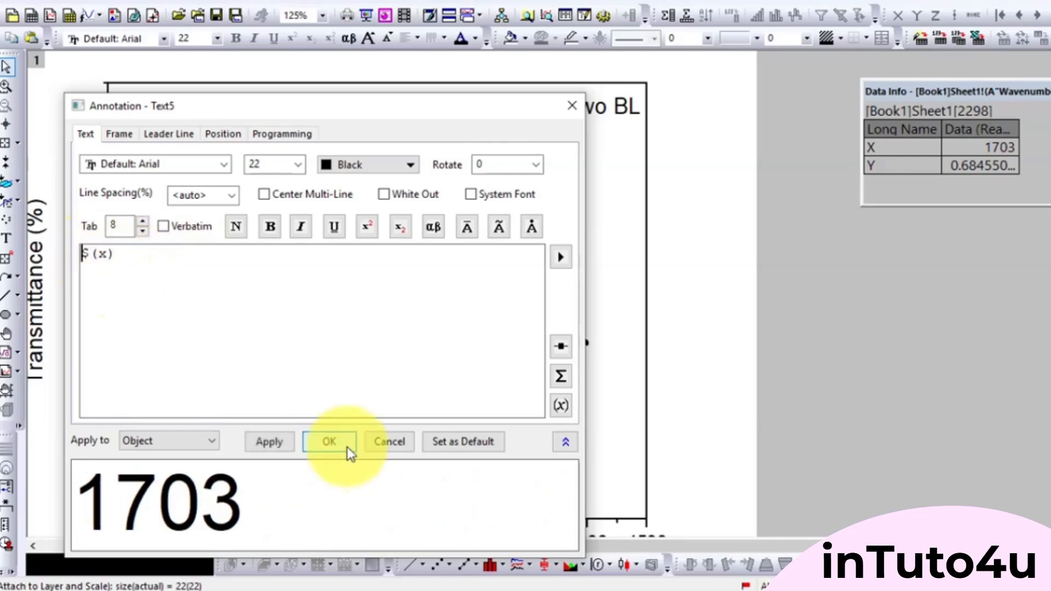
left_click(329, 442)
- Strip the Y value and parentheses from the 1588 and 1373 annotations, leaving $(x) in each
double_click(410, 265)
left_click_drag(184, 254, 123, 253)
key("BackSpace")
left_click(89, 253)
- Edit the 1100 annotation's text to $(x) so that only its X value is displayed
key("BackSpace")
left_click(329, 442)
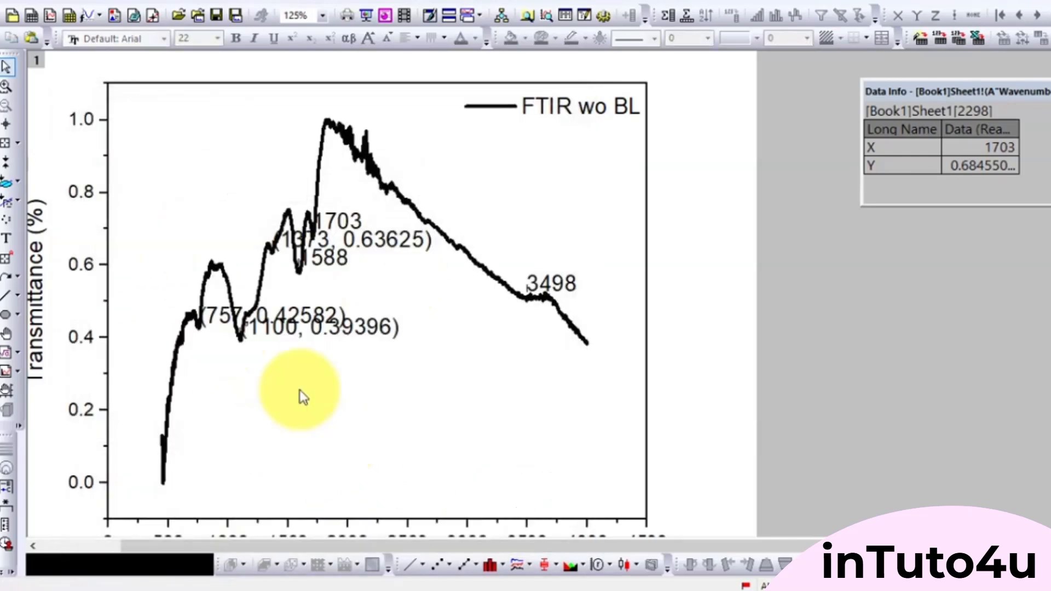
double_click(296, 235)
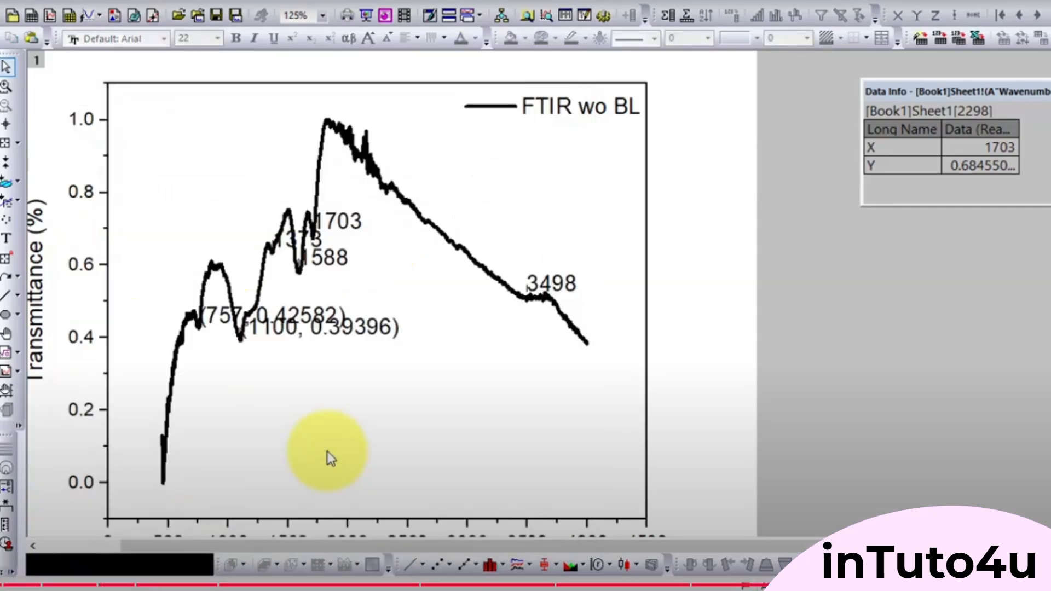
double_click(307, 326)
left_click_drag(183, 253, 119, 255)
key("BackSpace")
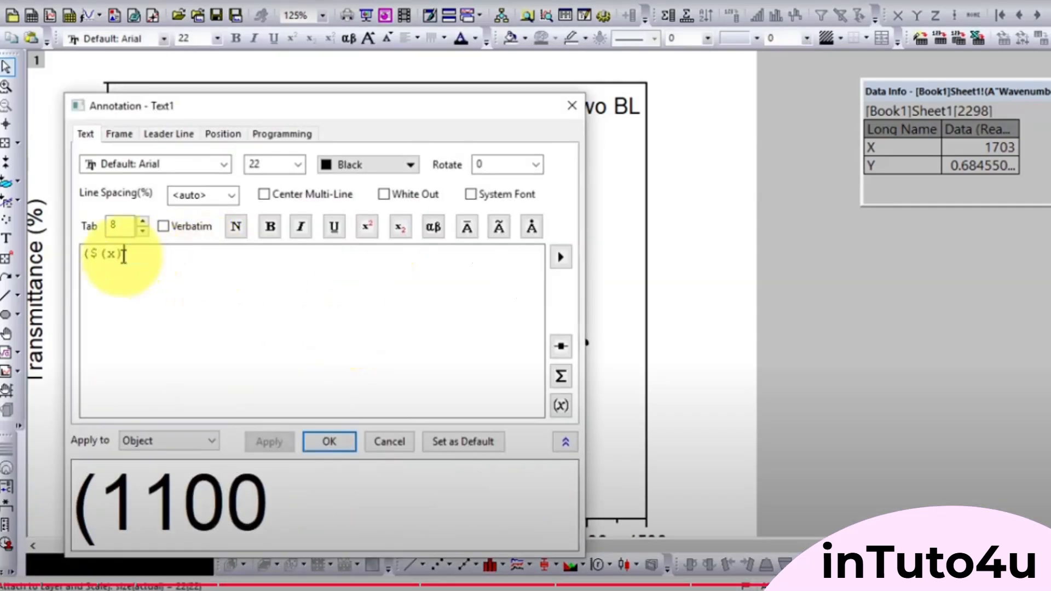
left_click(89, 253)
- Edit the 757 annotation's text to $(x), dropping the Y value and parentheses
key("BackSpace")
left_click(329, 440)
double_click(300, 324)
left_click_drag(183, 253, 120, 255)
key("BackSpace")
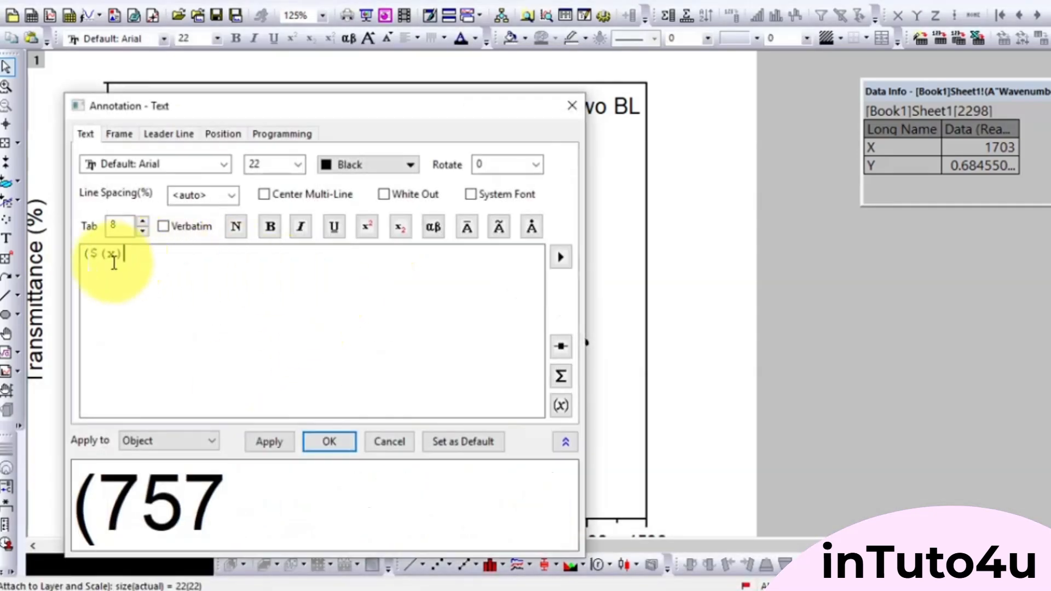
left_click(90, 253)
key("BackSpace")
left_click(329, 440)
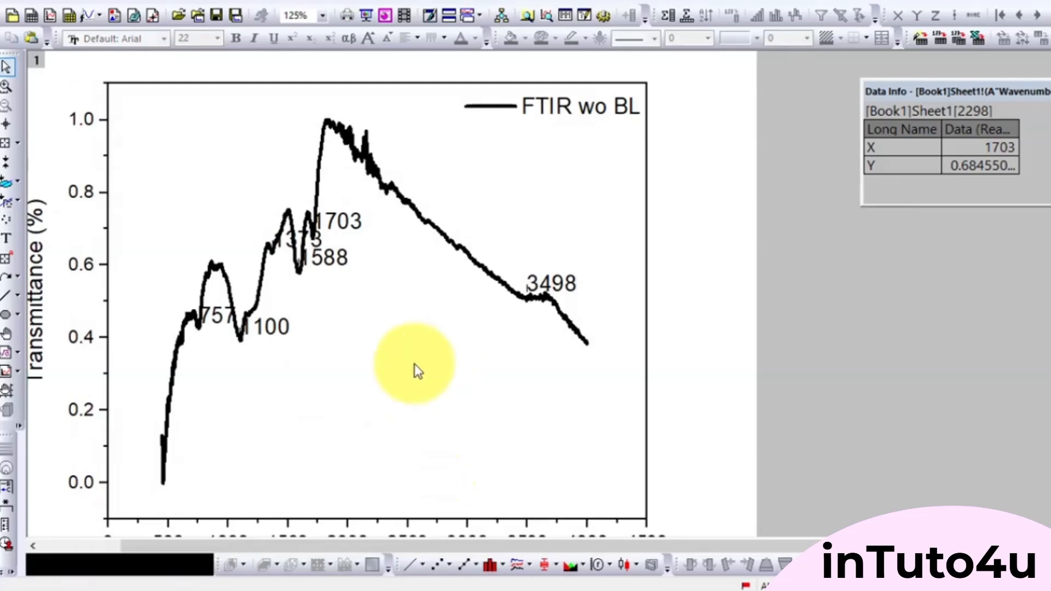
- Move the 1100 label below its dip and centre it under a vertical leader line
left_click(270, 332)
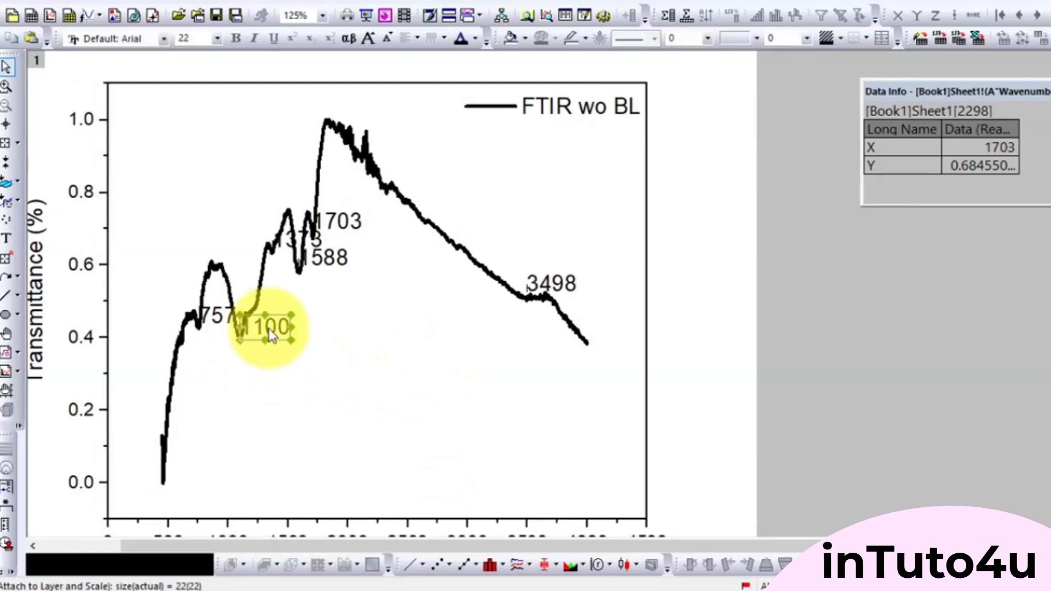
left_click_drag(272, 336, 269, 331)
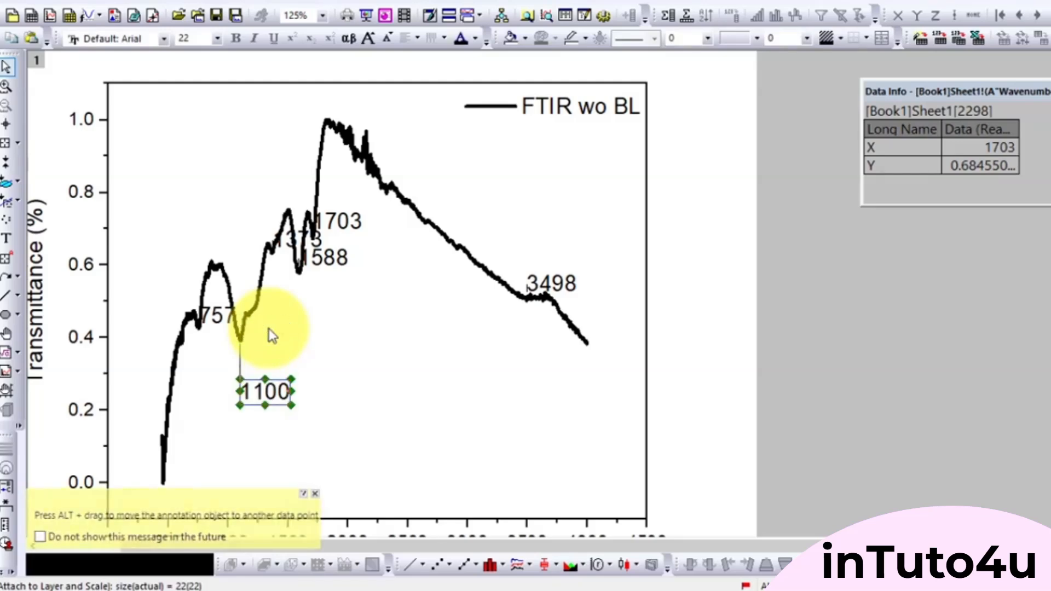
key("Down")
key("Down")
key("Down")
key("Down")
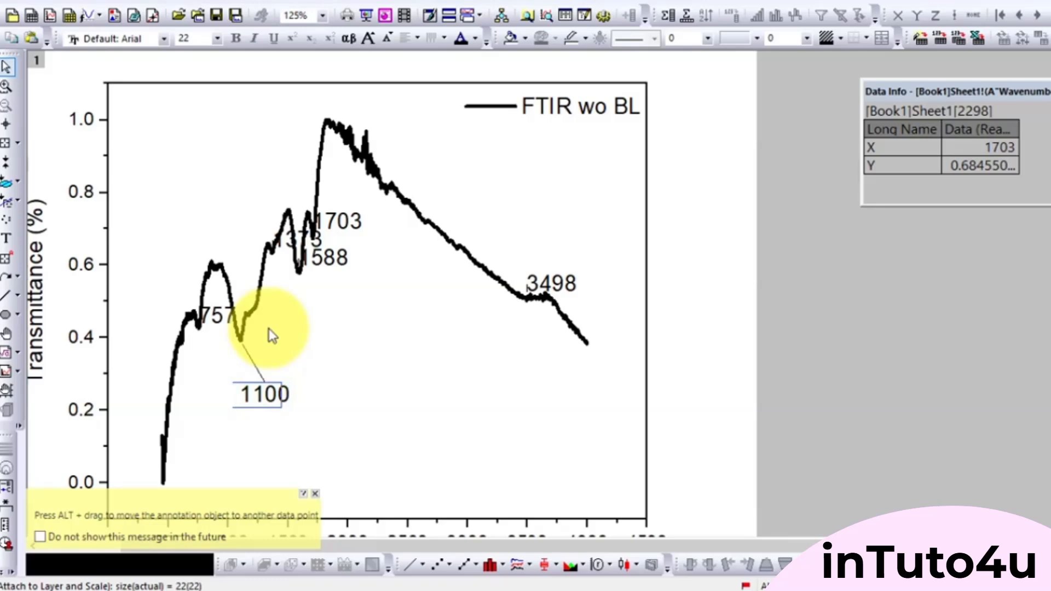
key("Left")
key("Left")
key("Left")
key("Left")
key("Left")
key("Left")
key("Left")
key("Left")
key("Left")
key("Left")
key("Left")
key("Left")
key("Left")
key("Left")
key("Left")
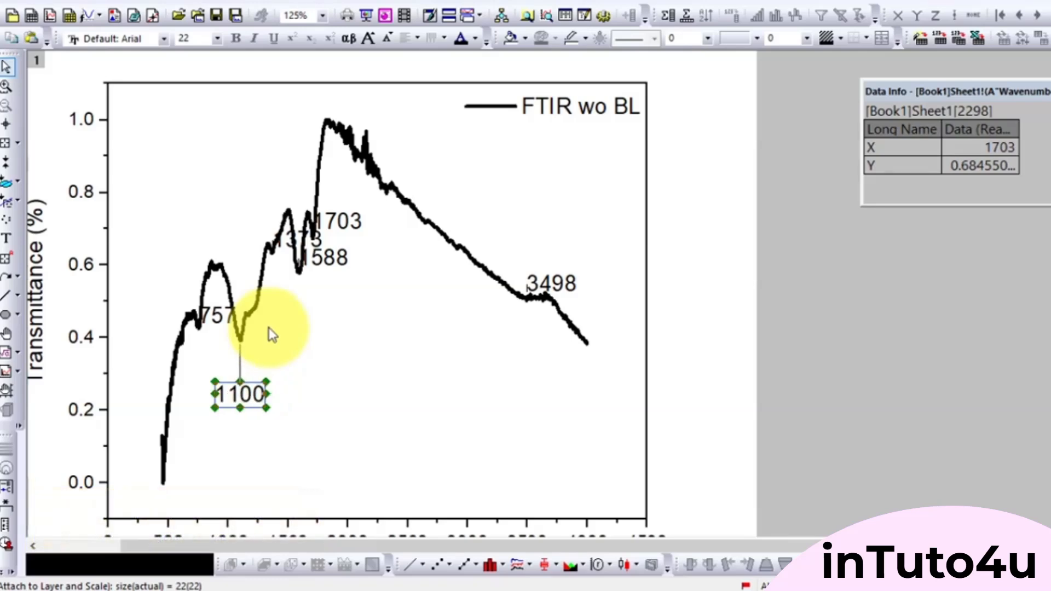
left_click(290, 376)
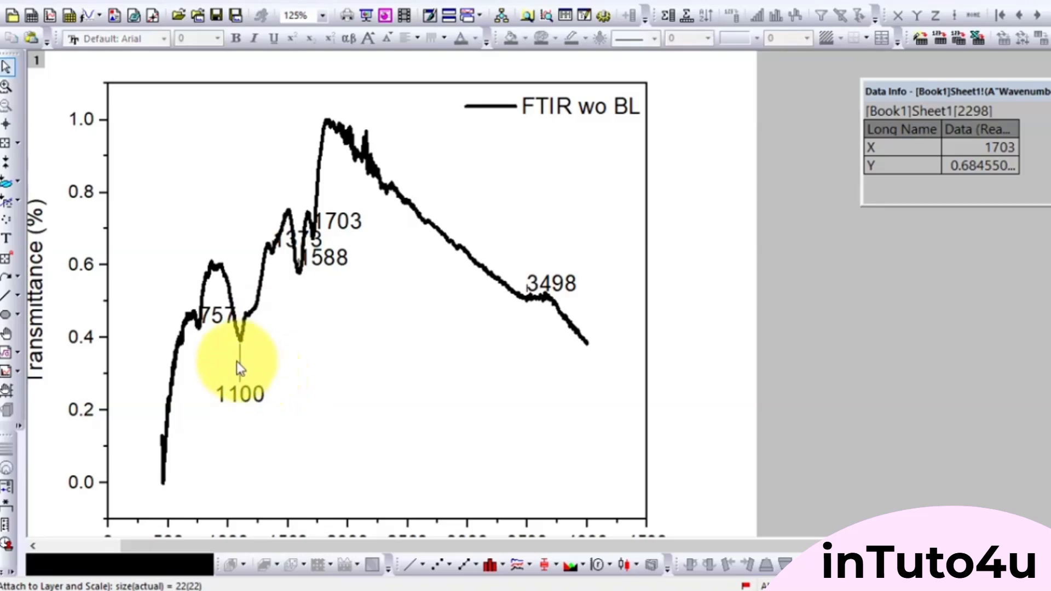
- Reposition the 757, 1588 and 1703 labels below their dips and the 1373 label above the curve, with vertical leader lines
left_click(218, 326)
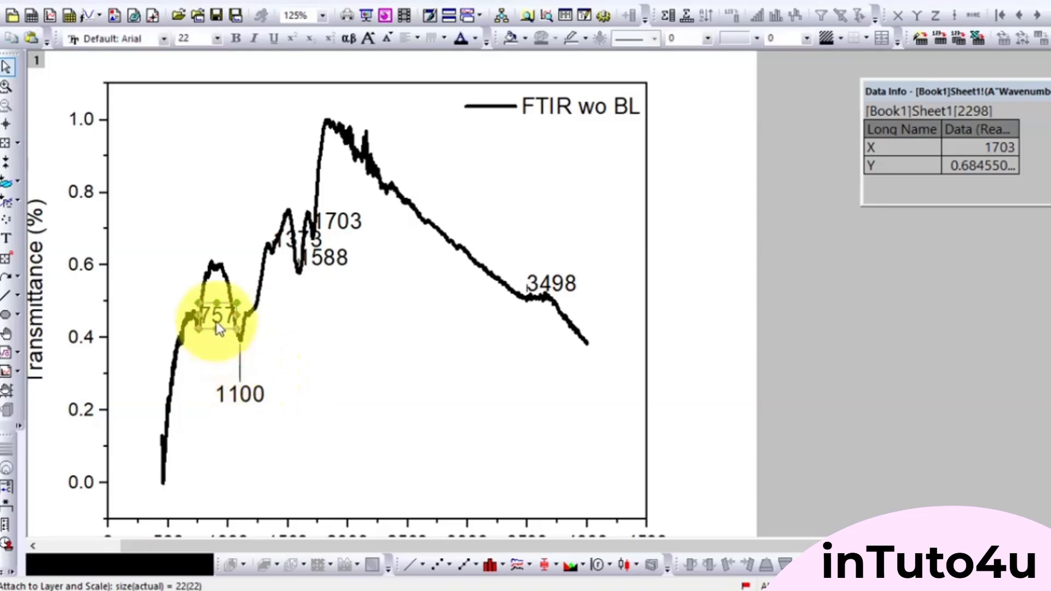
left_click_drag(216, 324, 197, 379)
left_click_drag(328, 274, 297, 334)
left_click_drag(319, 245, 337, 280)
key("Down")
key("Down")
key("Down")
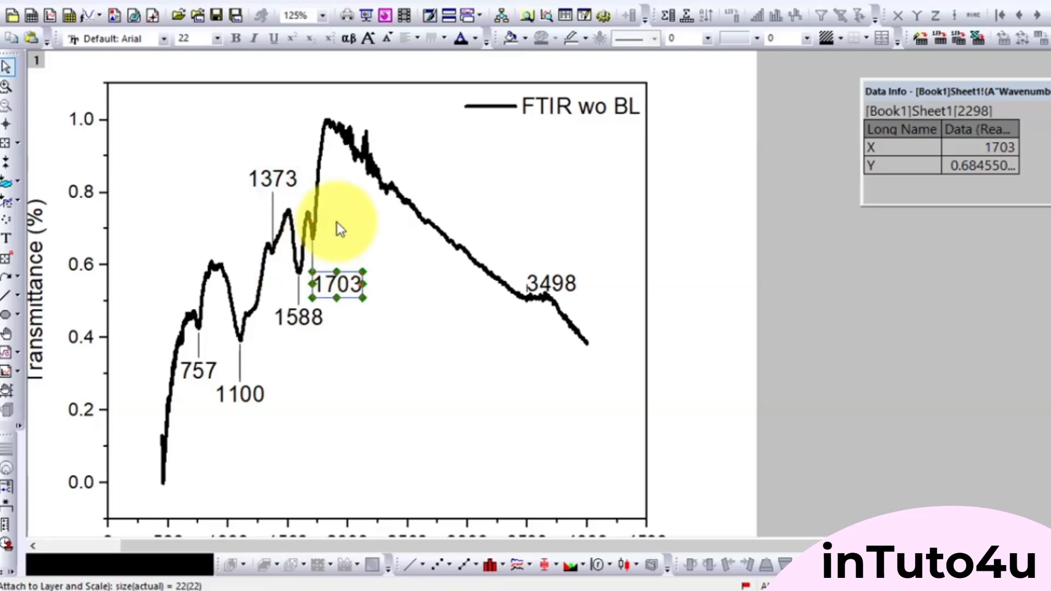
left_click(406, 353)
- Move the 3498 label above the curve and append C-O to its text
left_click(555, 283)
left_click_drag(555, 284, 530, 229)
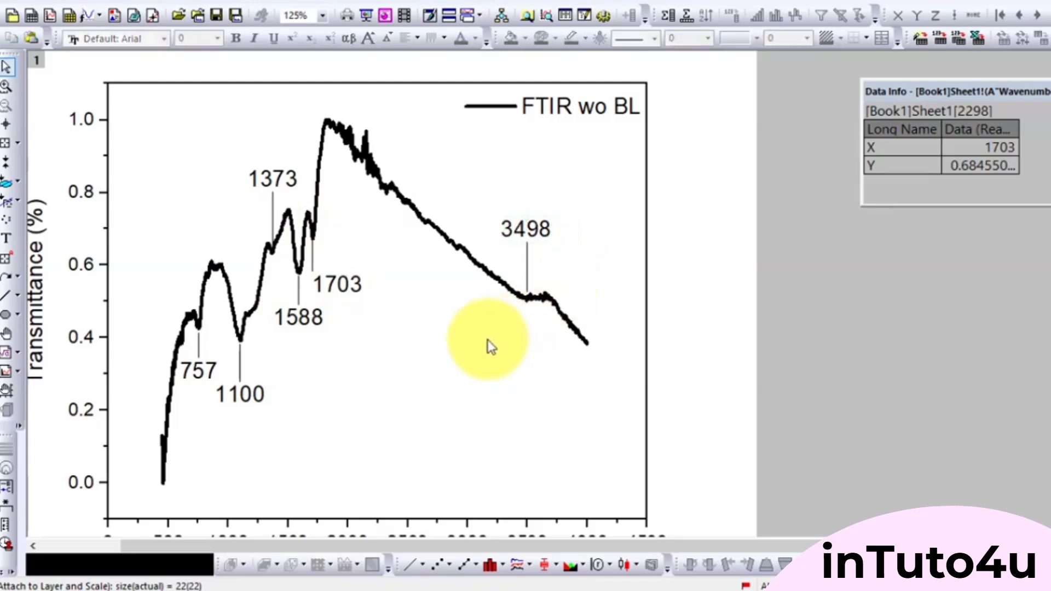
- Enlarge the 1703 label's font size to 53
left_click(338, 291)
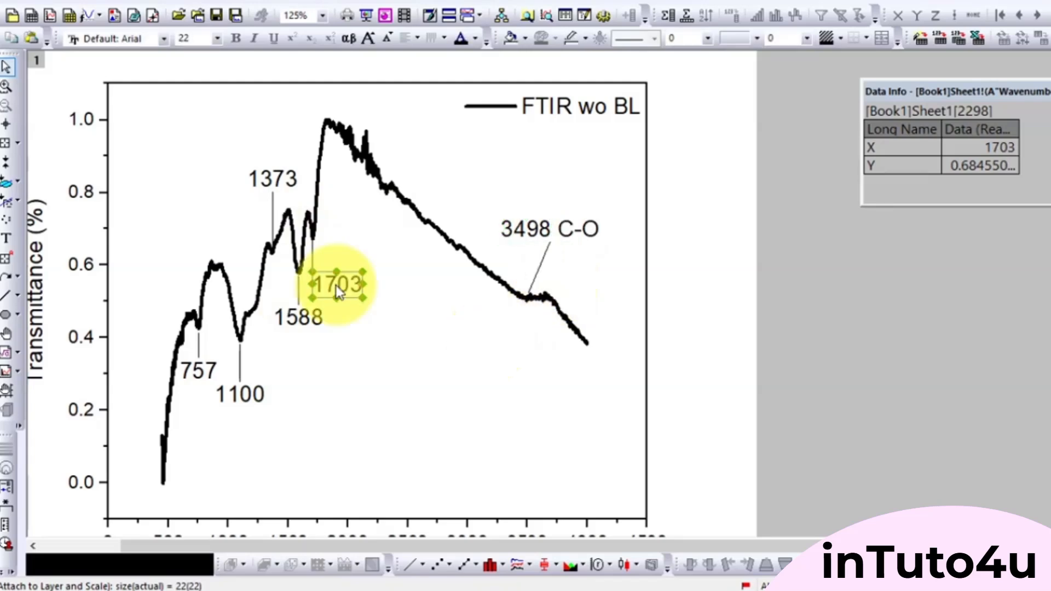
key("ctrl+shift+period")
key("ctrl+shift+period")
key("ctrl+shift+period")
key("ctrl+shift+period")
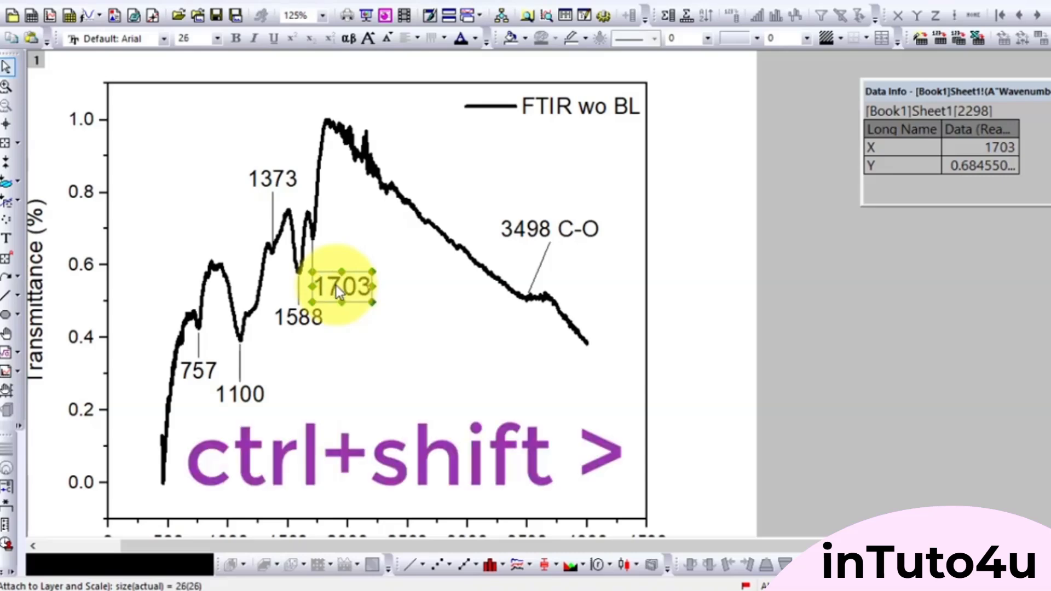
key("ctrl+shift+period")
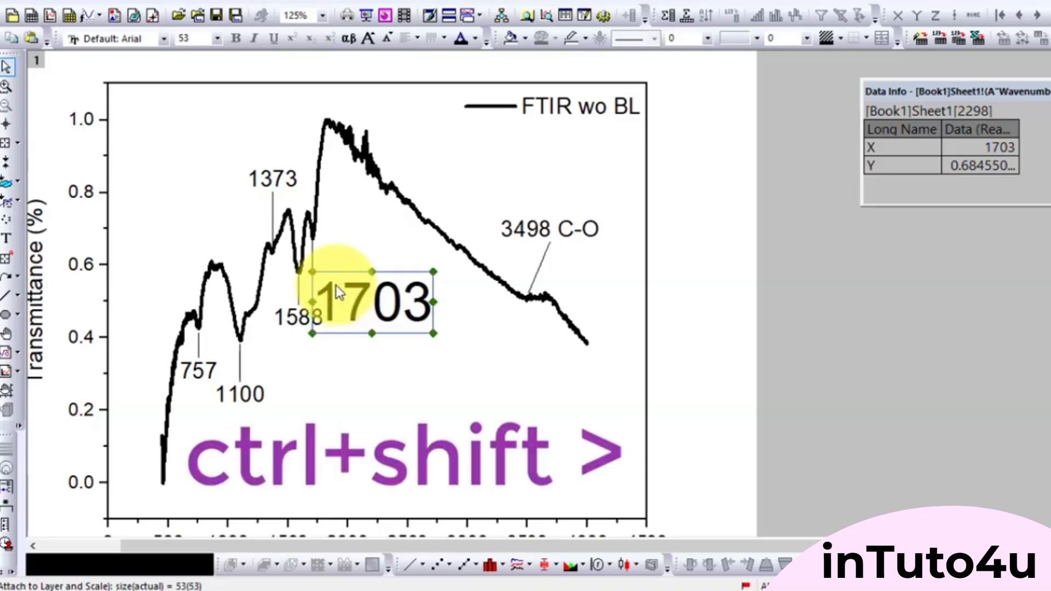
left_click(344, 256)
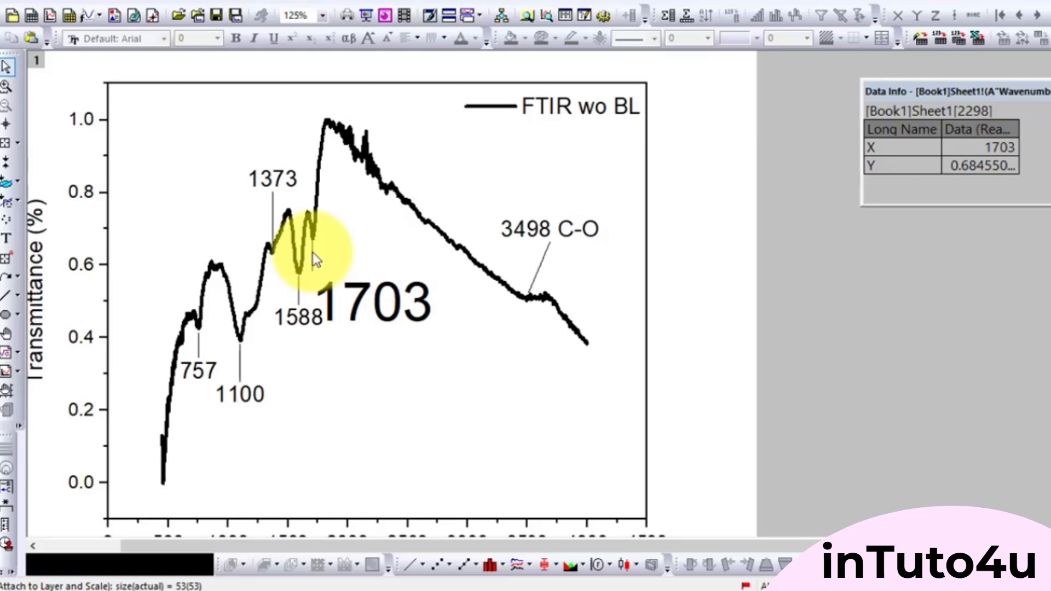
- Set the width of the 1703 label's leader line to 5
left_click(313, 252)
double_click(314, 251)
left_click(215, 223)
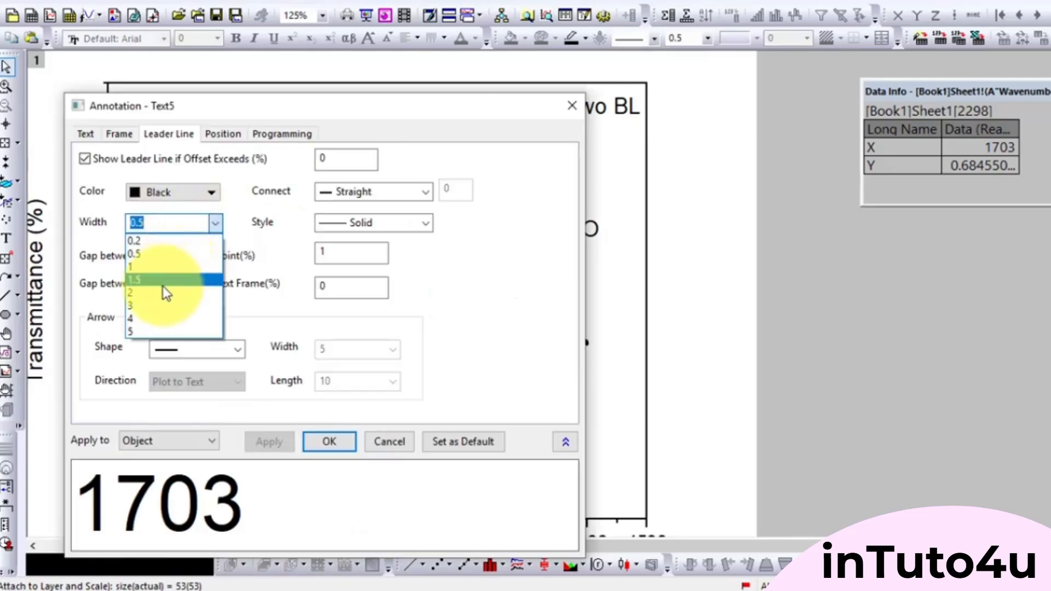
left_click(156, 332)
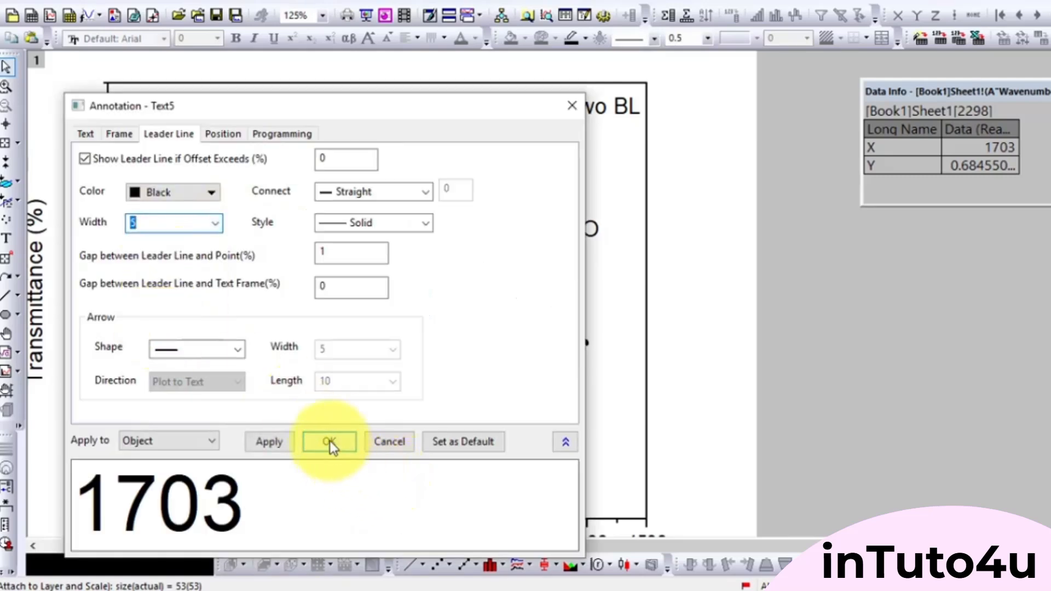
left_click(329, 441)
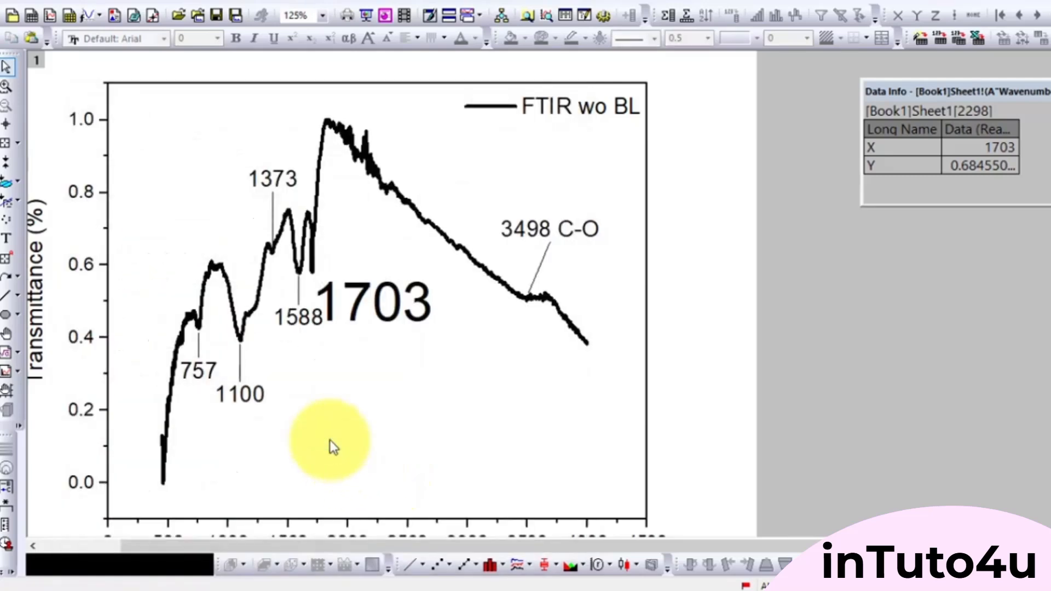
- Format the 1703 label's leader line with width 2 and the color red
left_click(313, 269)
double_click(314, 268)
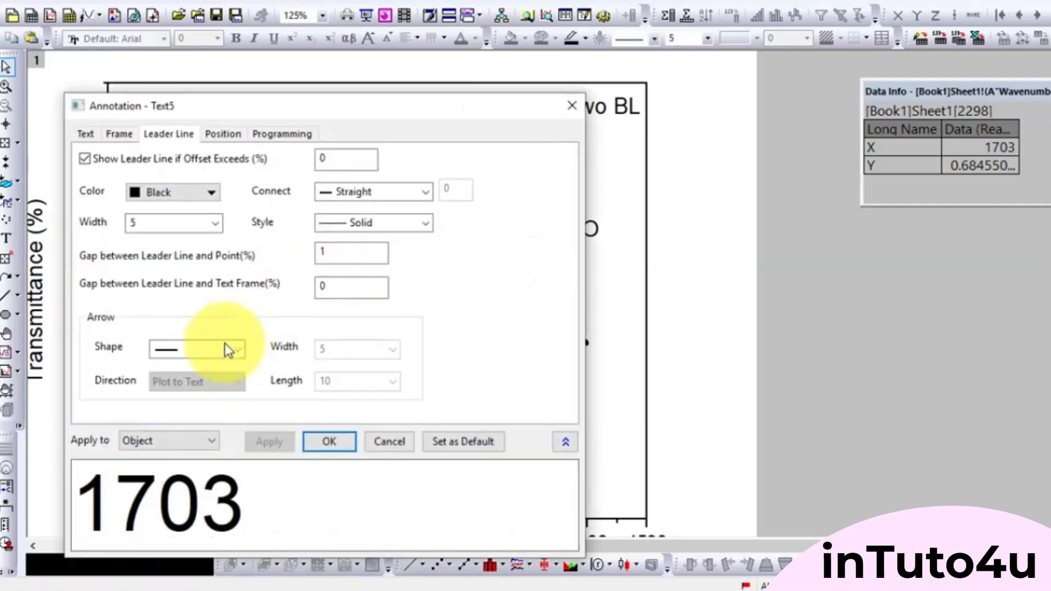
double_click(178, 223)
left_click(219, 223)
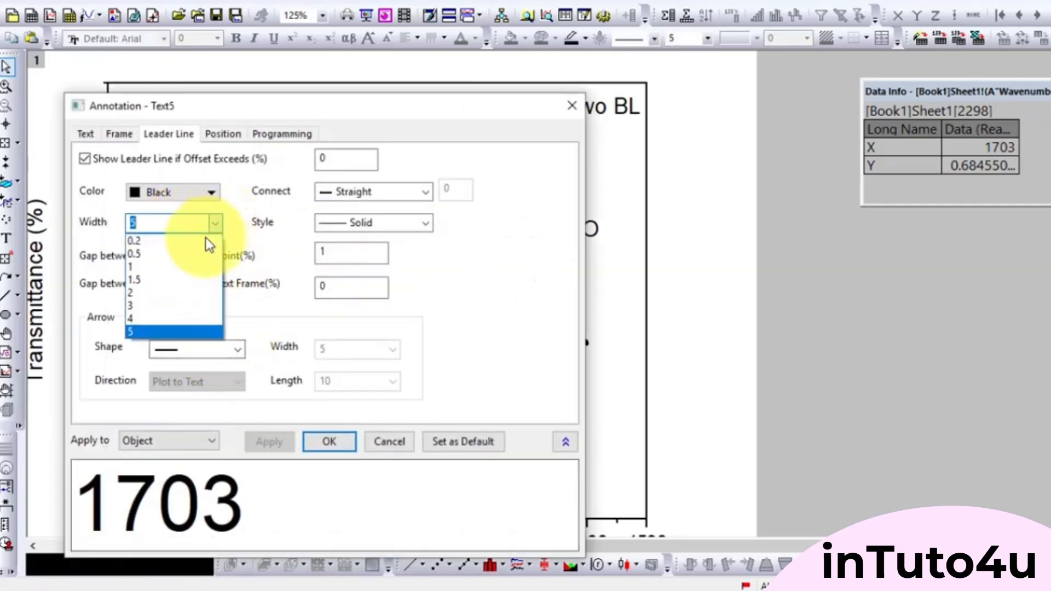
left_click(139, 296)
left_click(193, 192)
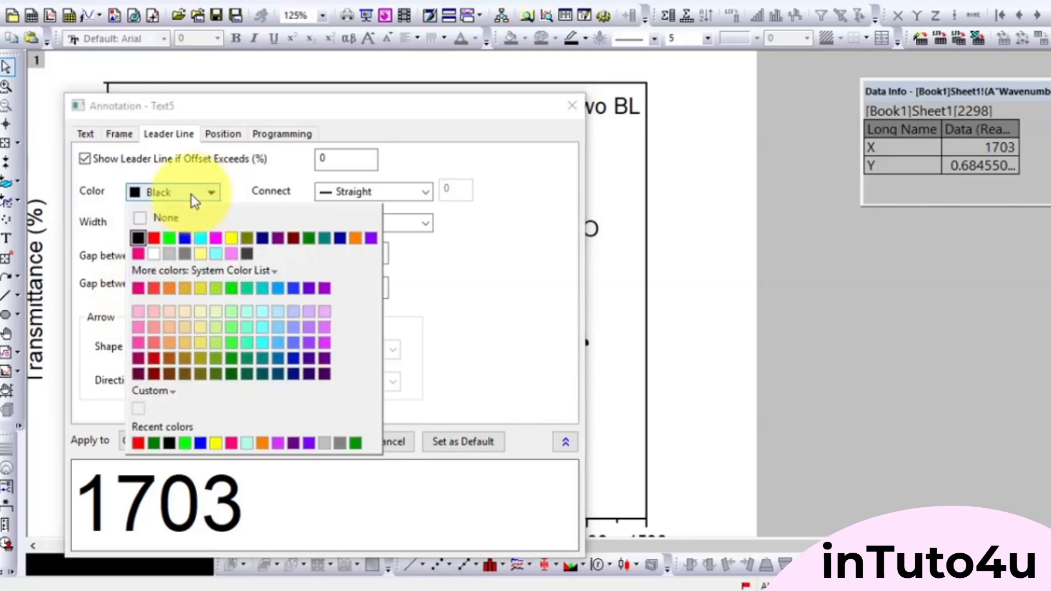
left_click(153, 235)
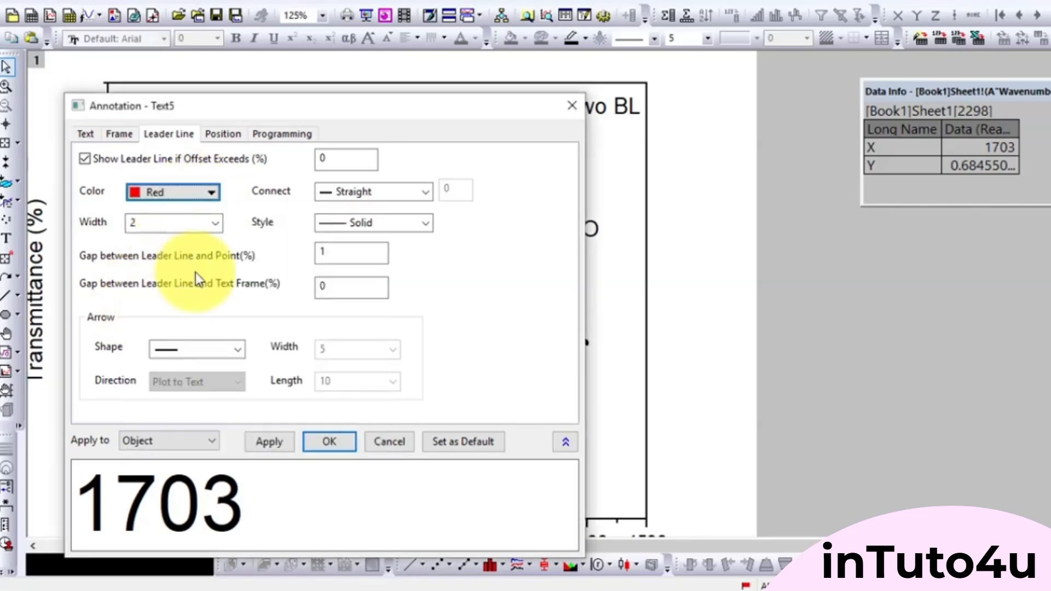
left_click(330, 442)
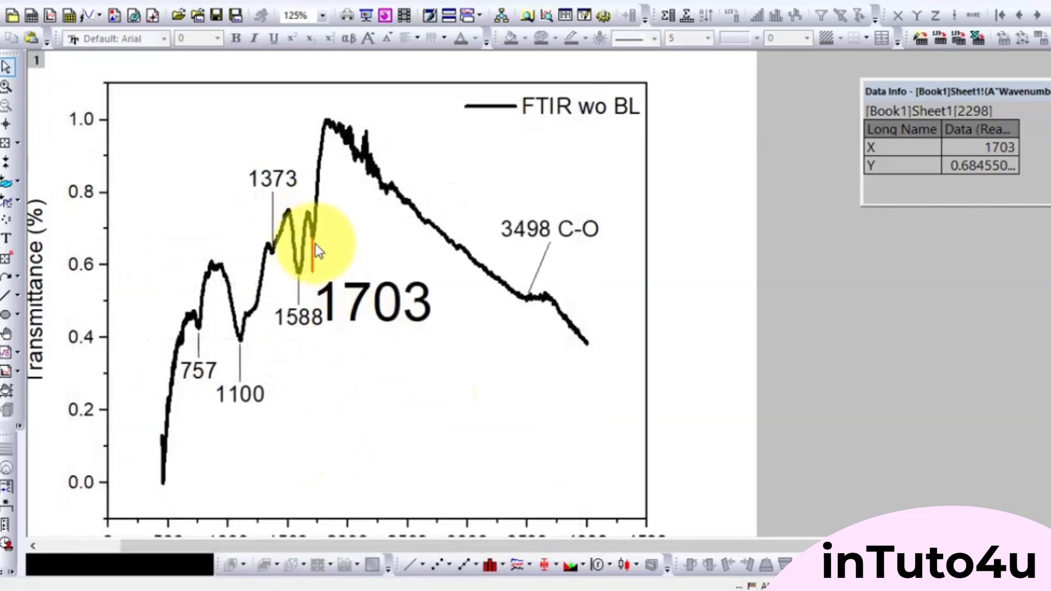